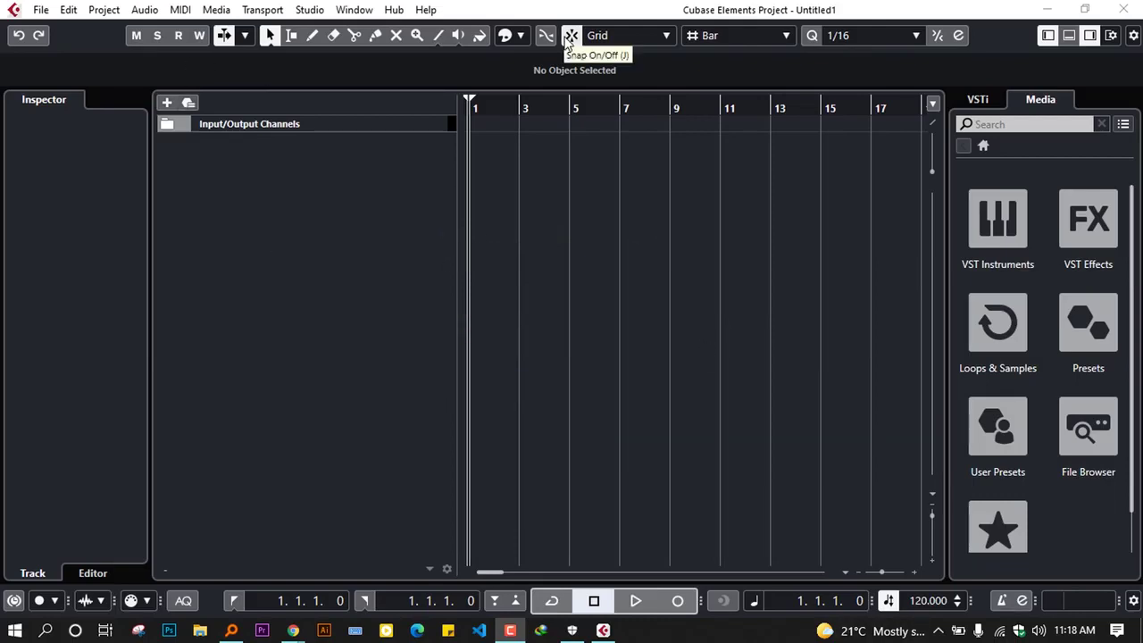
# Toggle grid snapping, run setup from the Desktop's Luxonix.Purity.VSTi.v1.1.2-AiRiiii folder, then close Explorer.
pyautogui.click(569, 38)
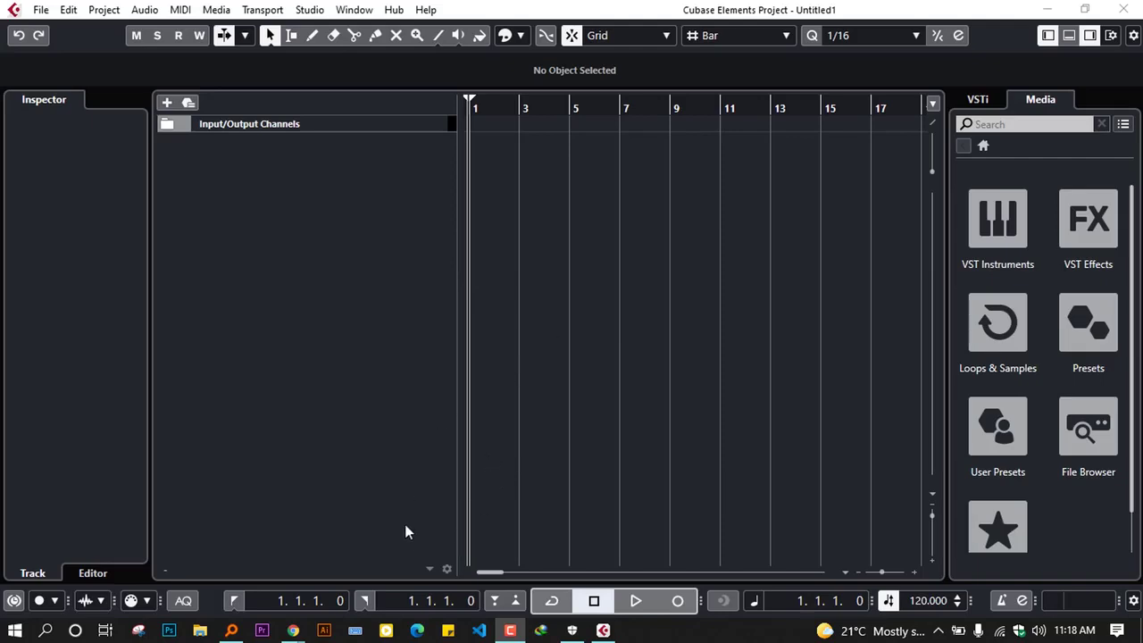
pyautogui.click(200, 630)
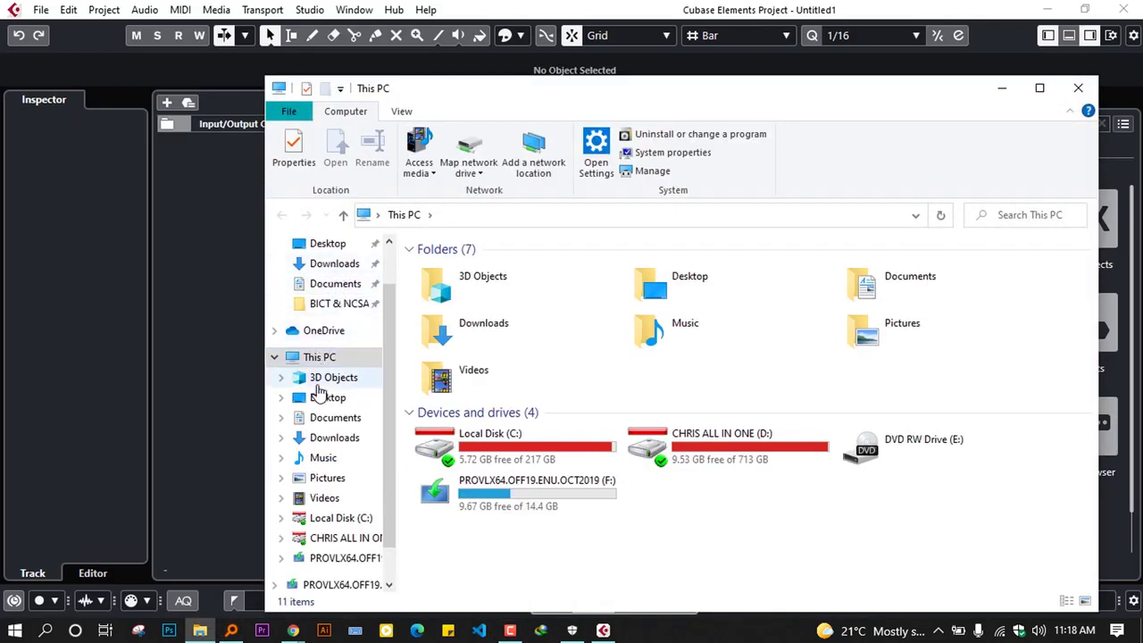
pyautogui.click(319, 396)
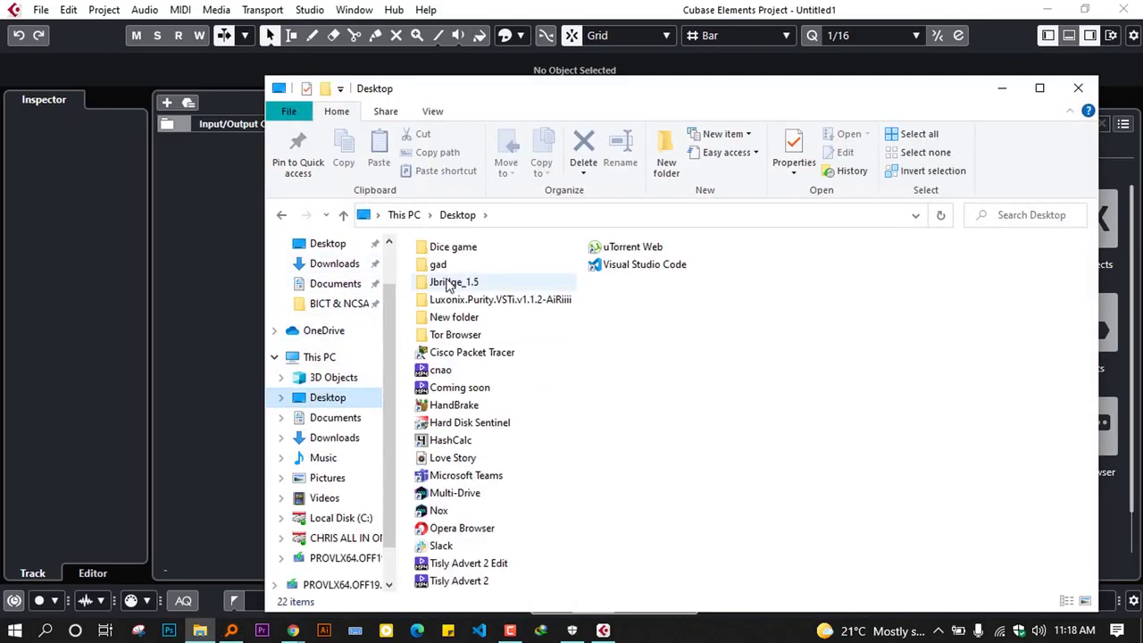
pyautogui.doubleClick(510, 300)
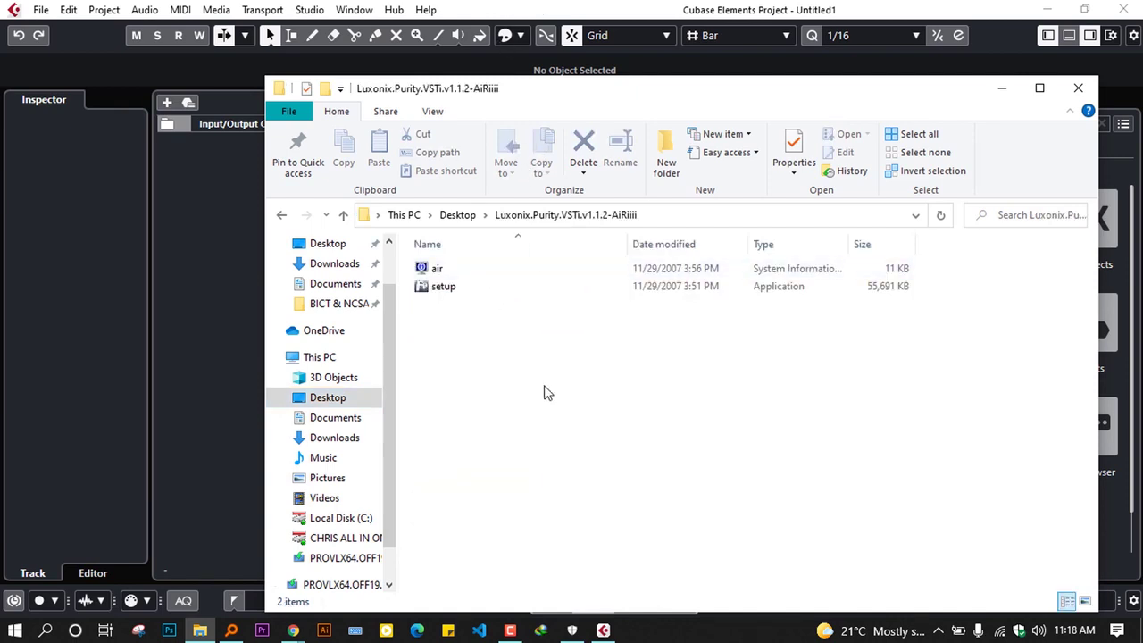
pyautogui.doubleClick(461, 288)
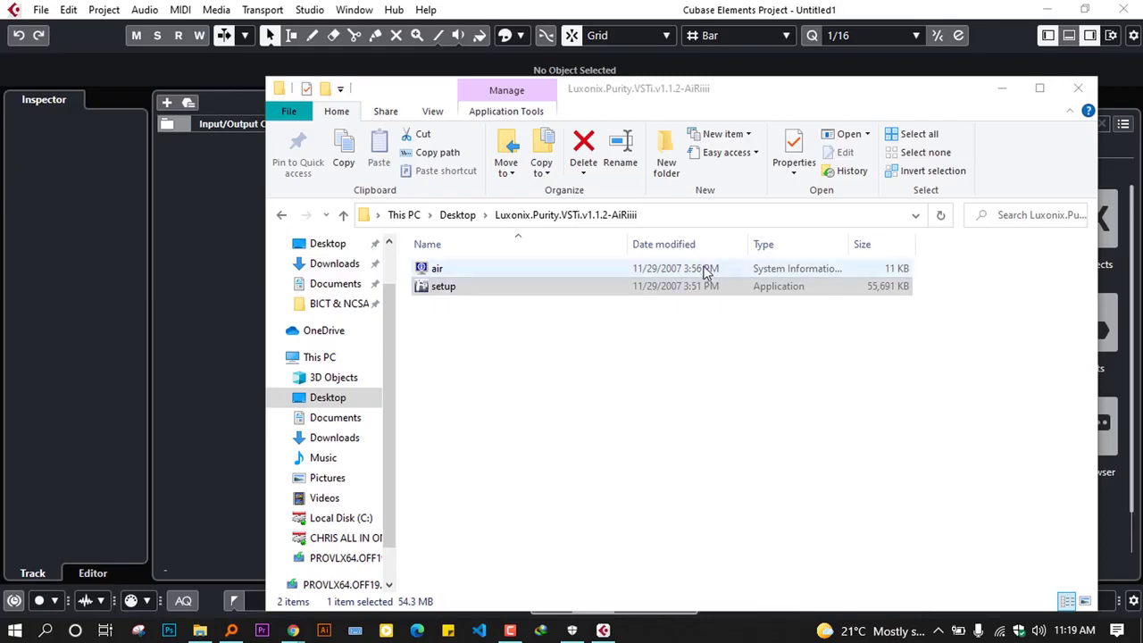
pyautogui.click(1079, 88)
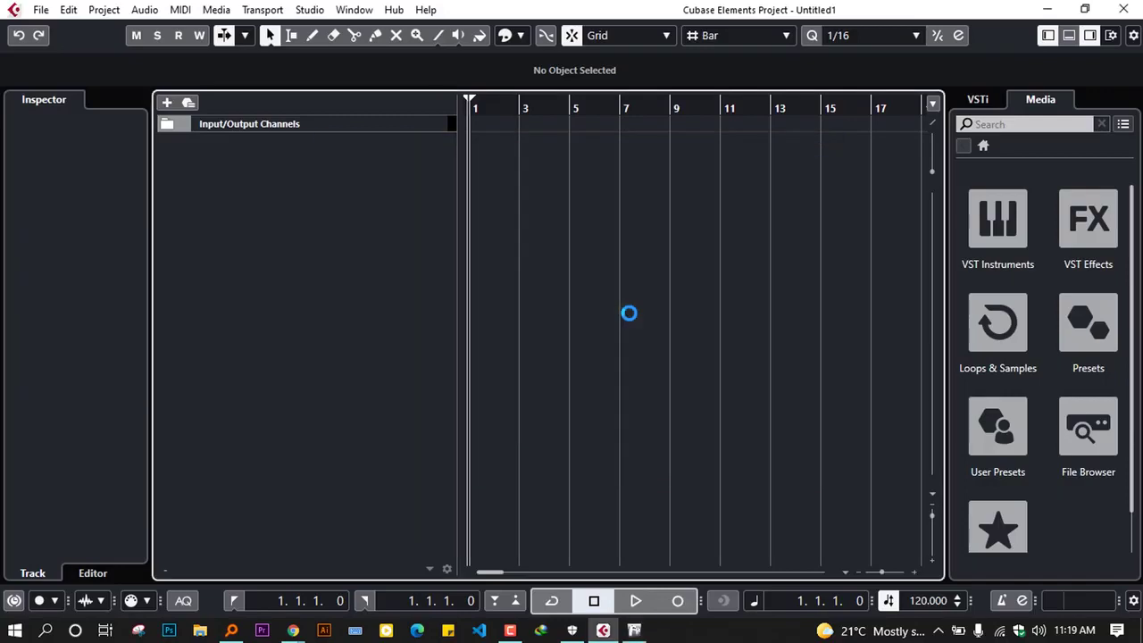
# In the Purity setup wizard, set the VST plugin destination to Steinberg > VSTPlugins.
pyautogui.click(633, 630)
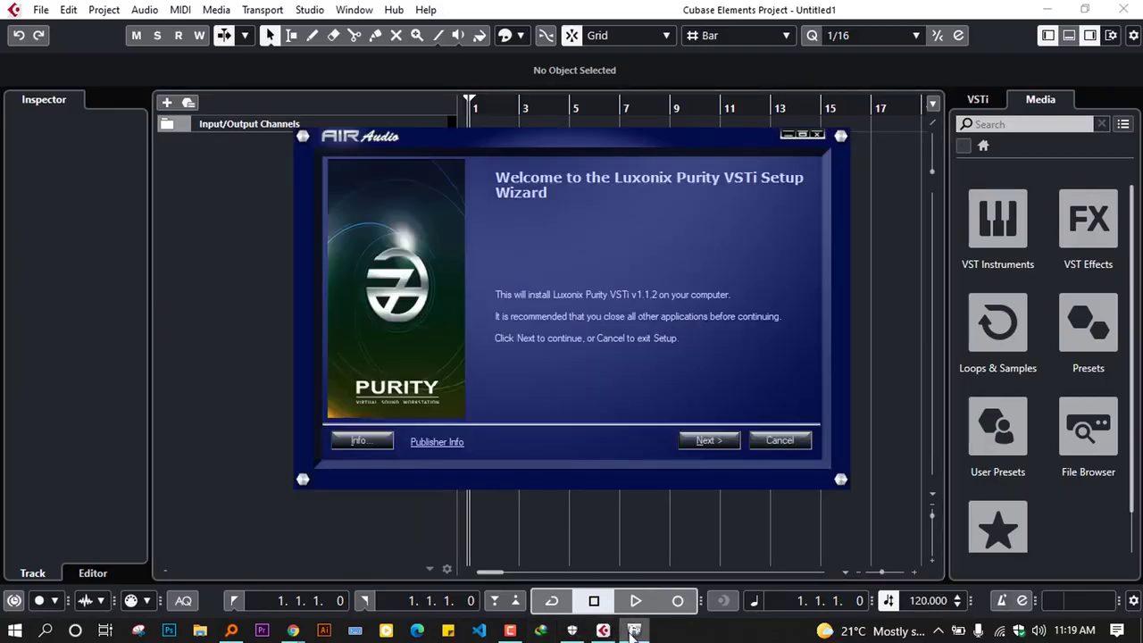
pyautogui.click(707, 440)
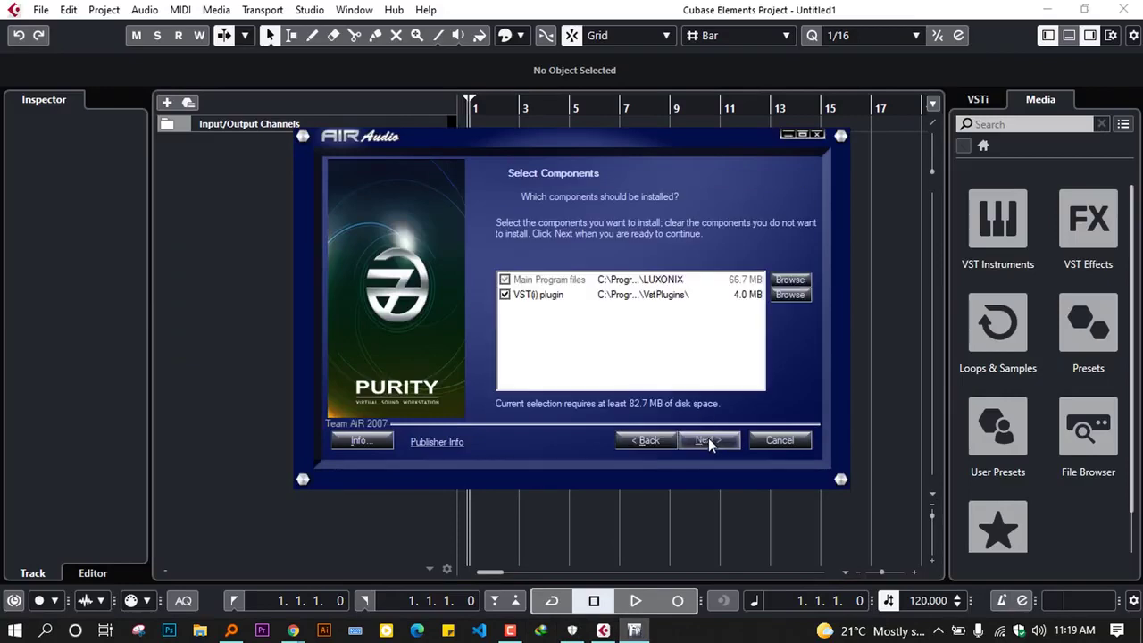
pyautogui.click(789, 295)
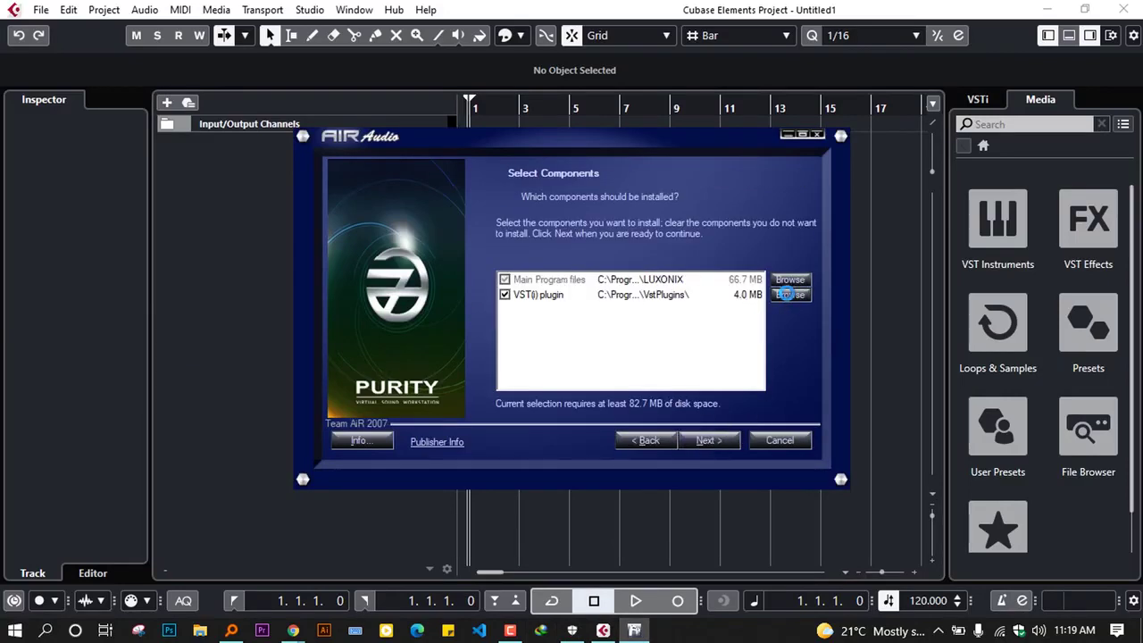
pyautogui.scroll(5, 540, 290)
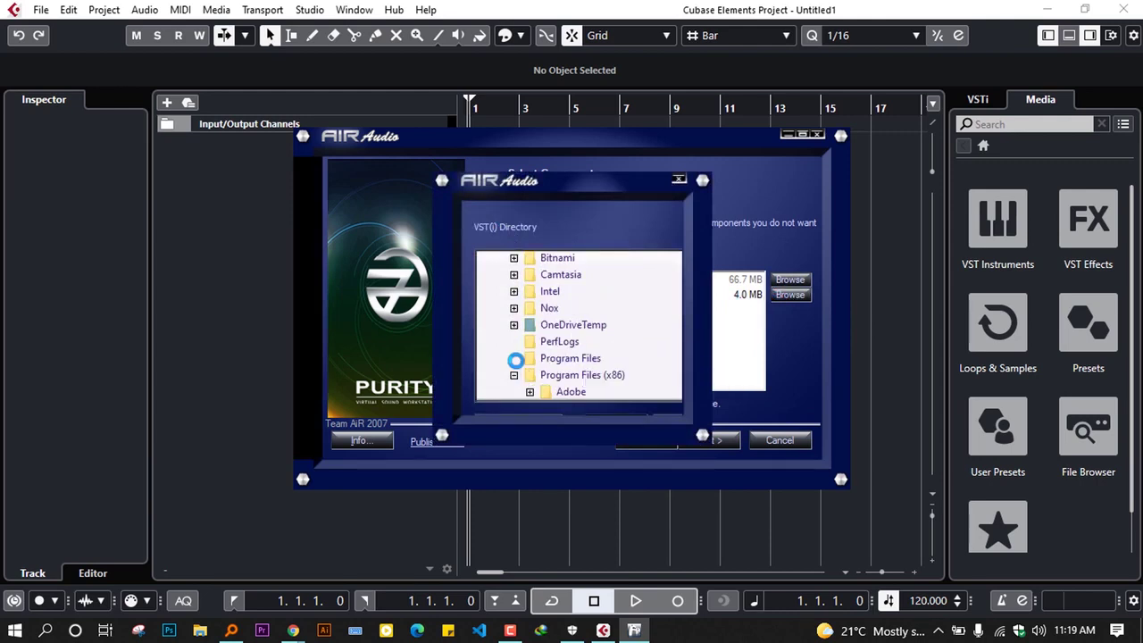
pyautogui.scroll(-4, 535, 366)
pyautogui.scroll(-10, 607, 339)
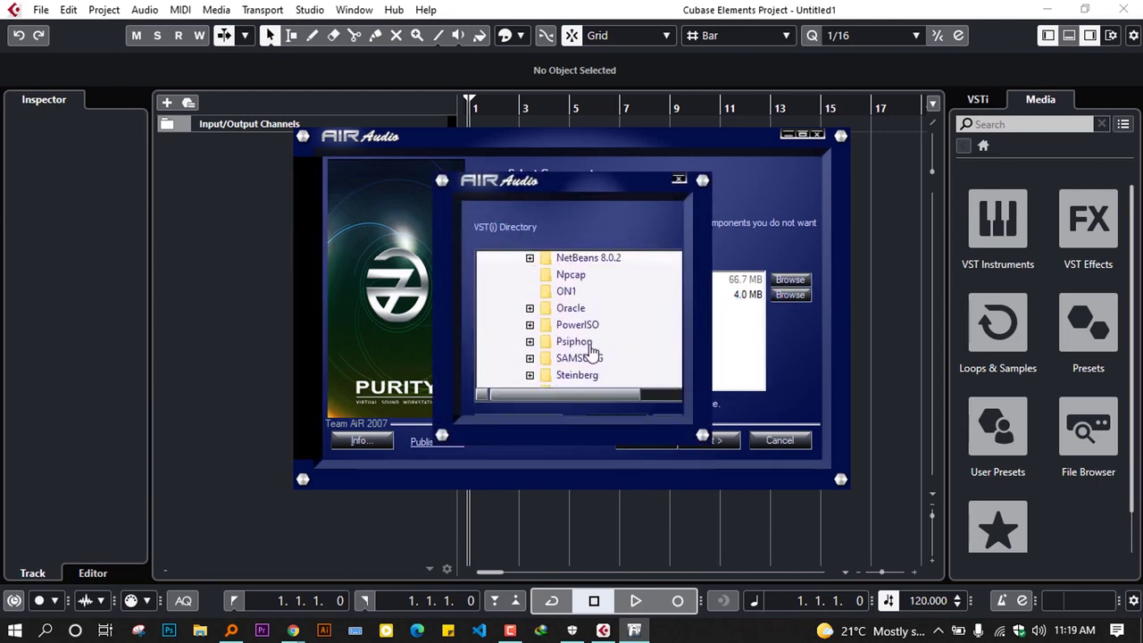
pyautogui.scroll(1, 590, 375)
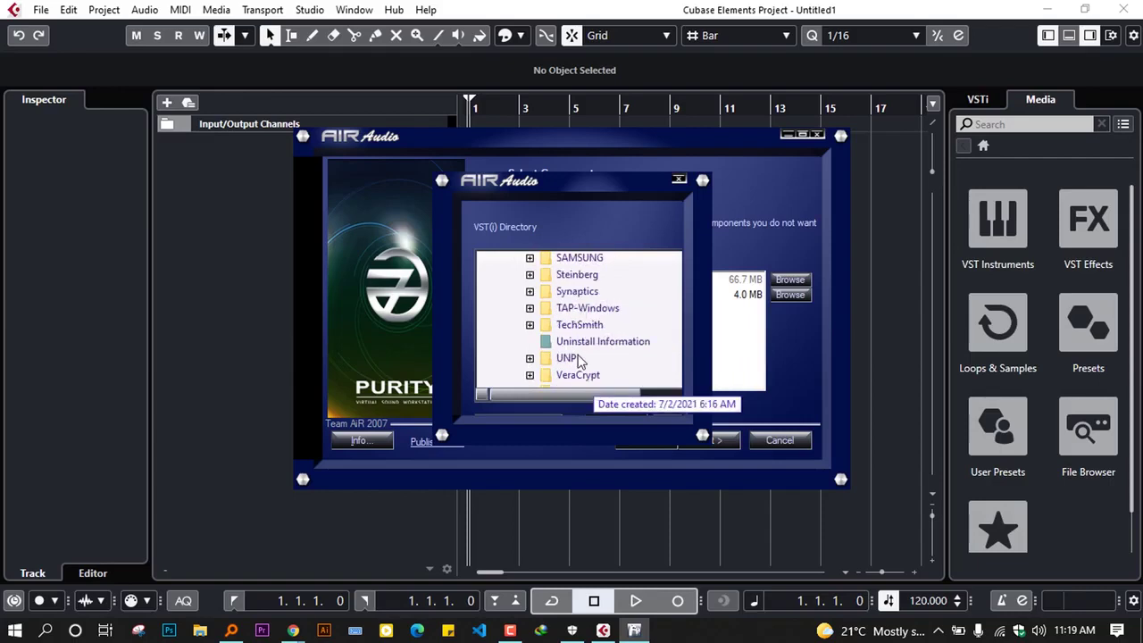
pyautogui.click(529, 275)
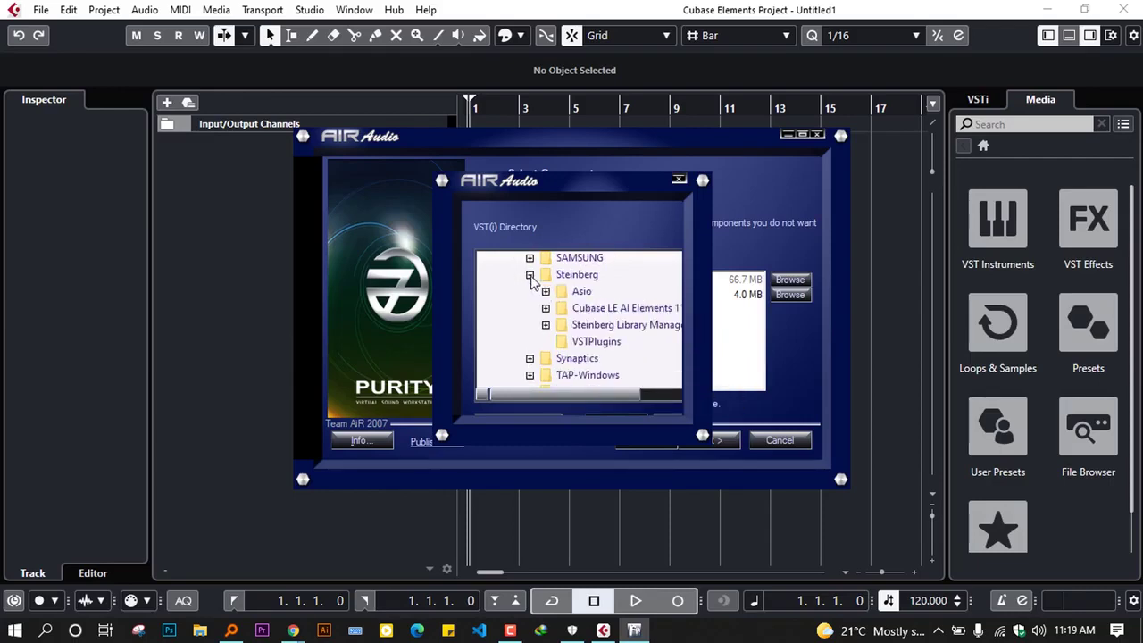
pyautogui.click(596, 342)
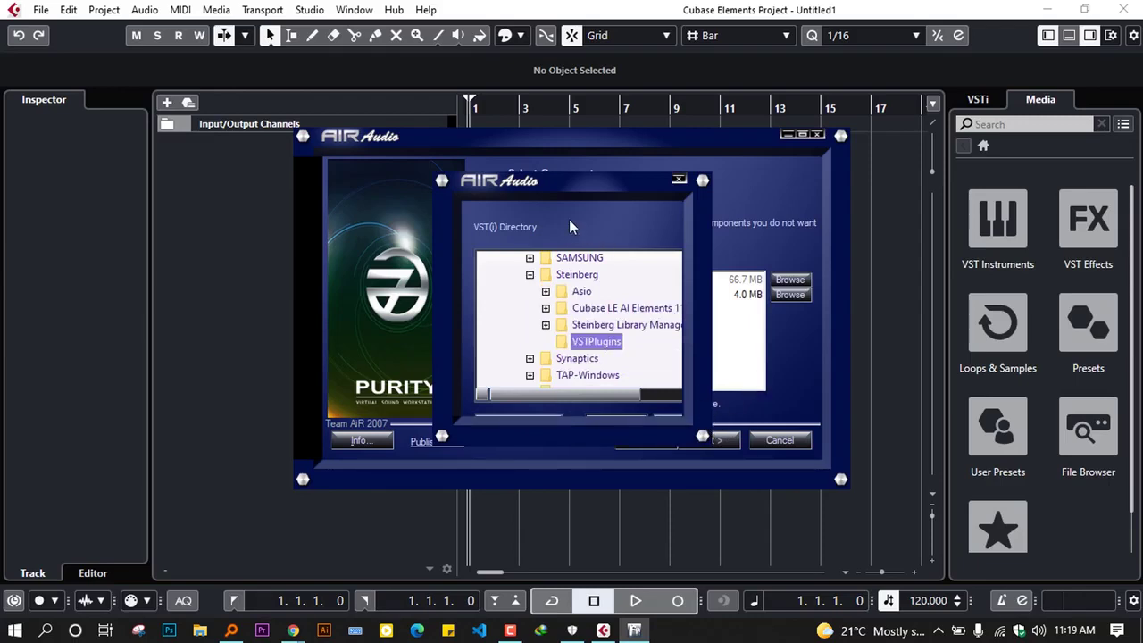
pyautogui.moveTo(574, 180); pyautogui.dragTo(644, 170)
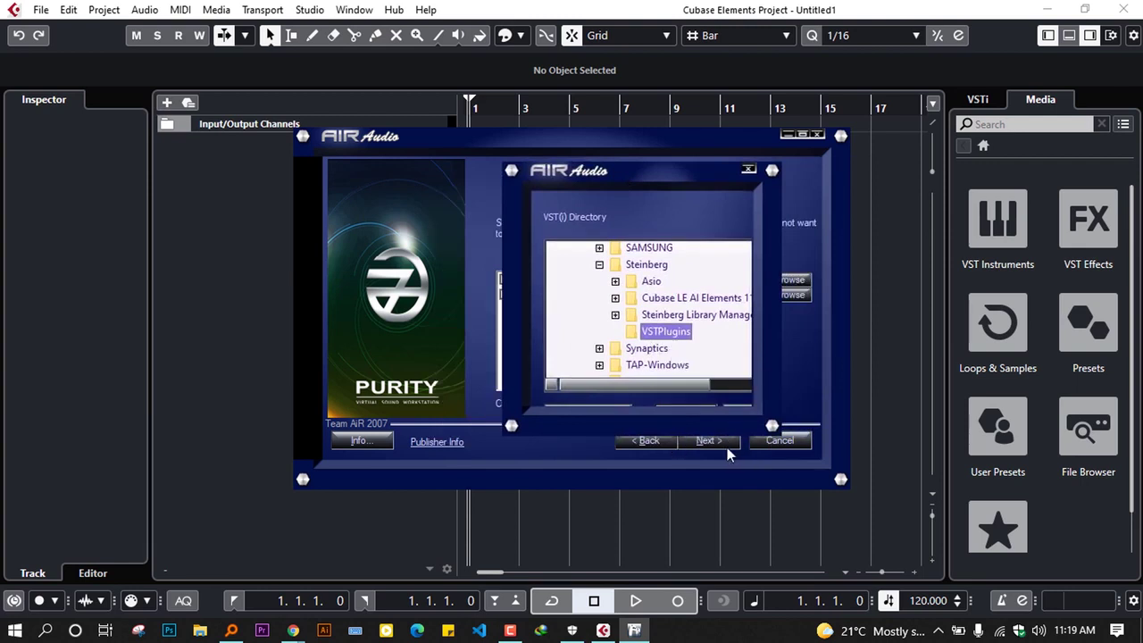
pyautogui.click(747, 172)
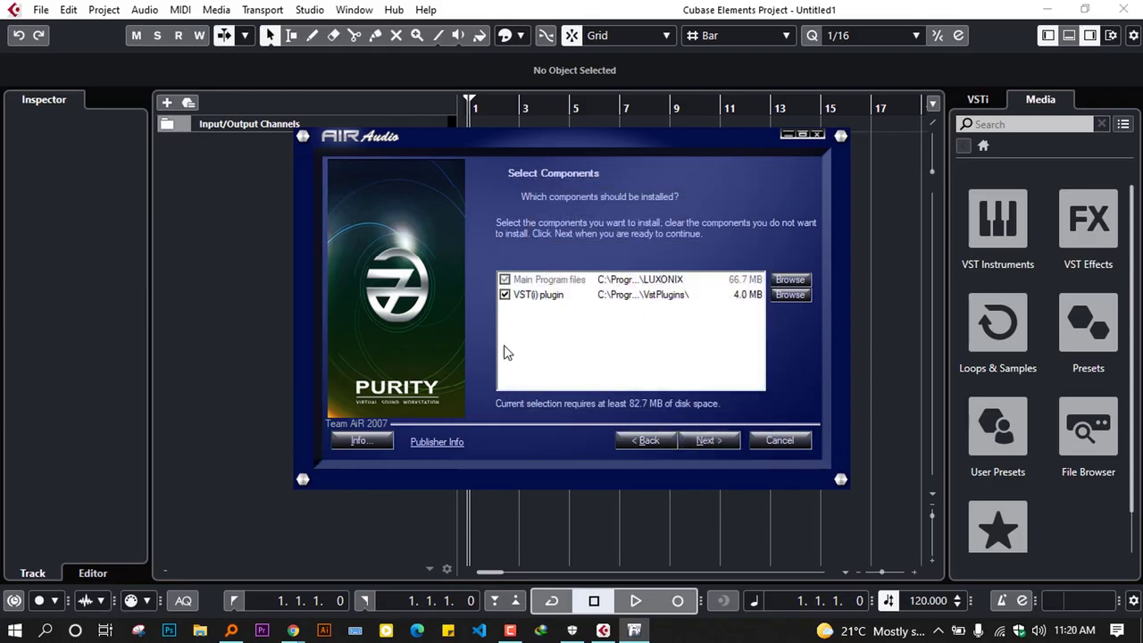
# Keep the LUXONIX start menu folder, install Purity, and finish the wizard.
pyautogui.click(789, 295)
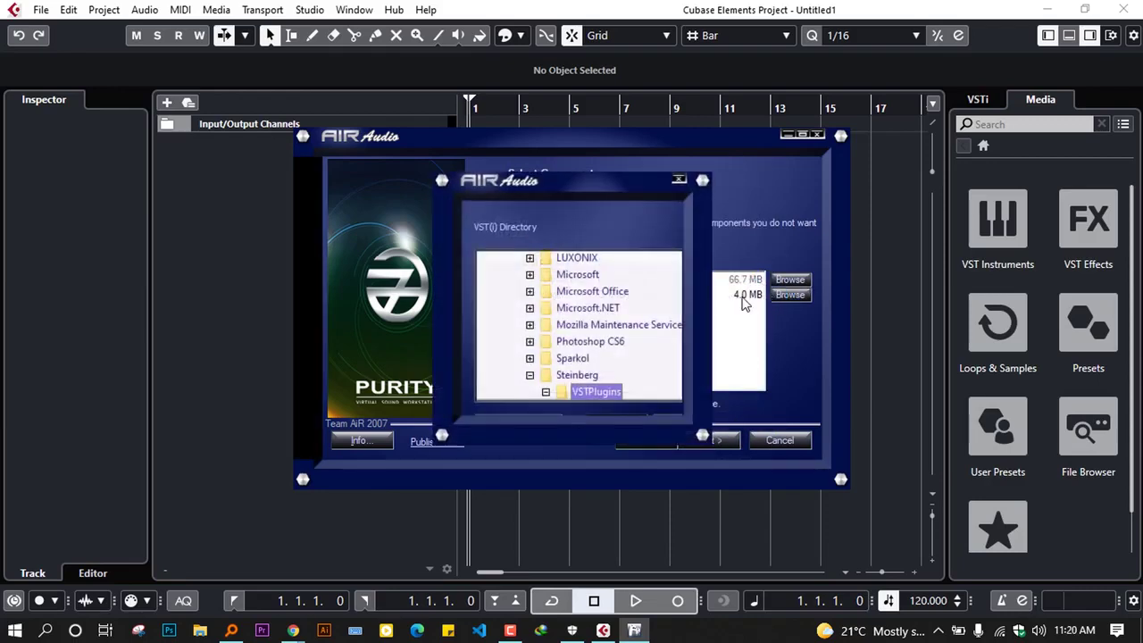
pyautogui.click(678, 179)
pyautogui.click(713, 439)
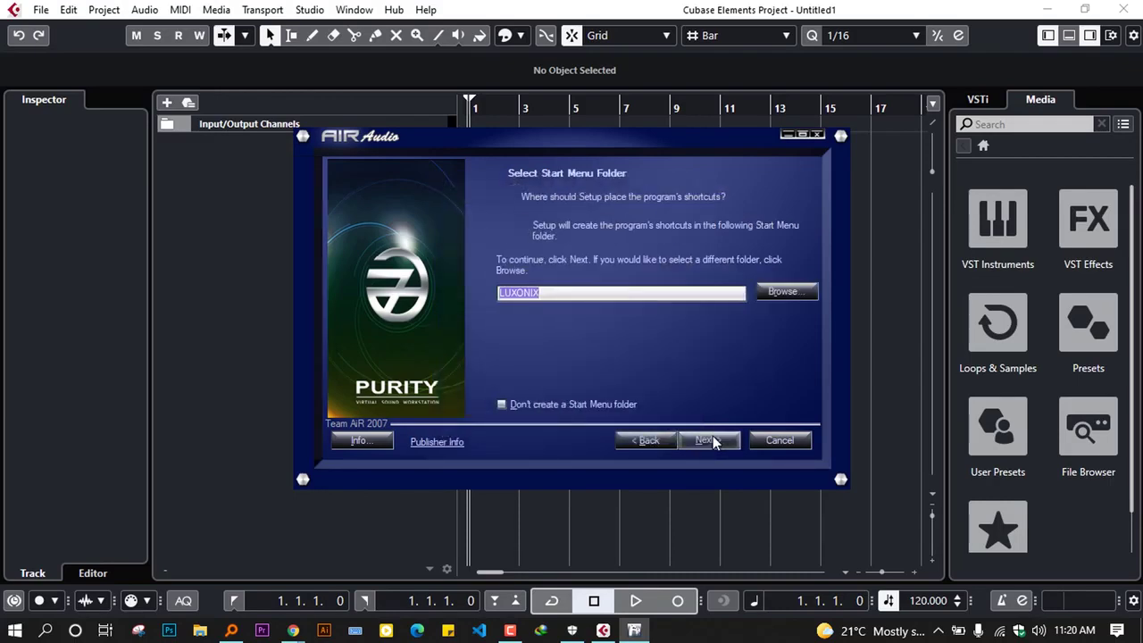
pyautogui.click(713, 437)
pyautogui.click(714, 437)
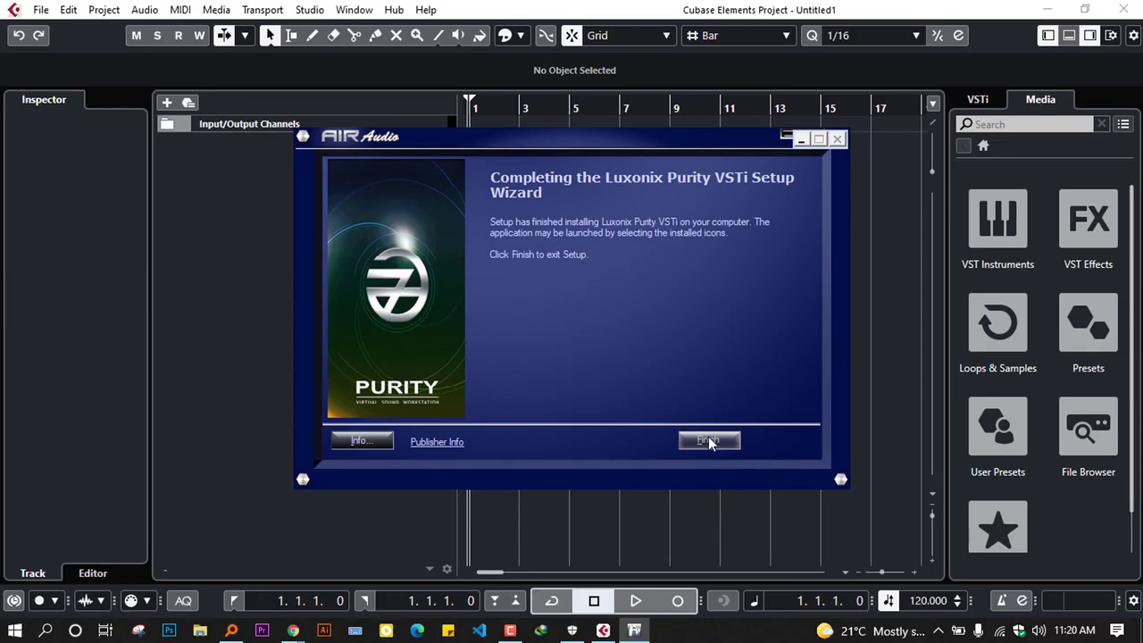
pyautogui.click(708, 440)
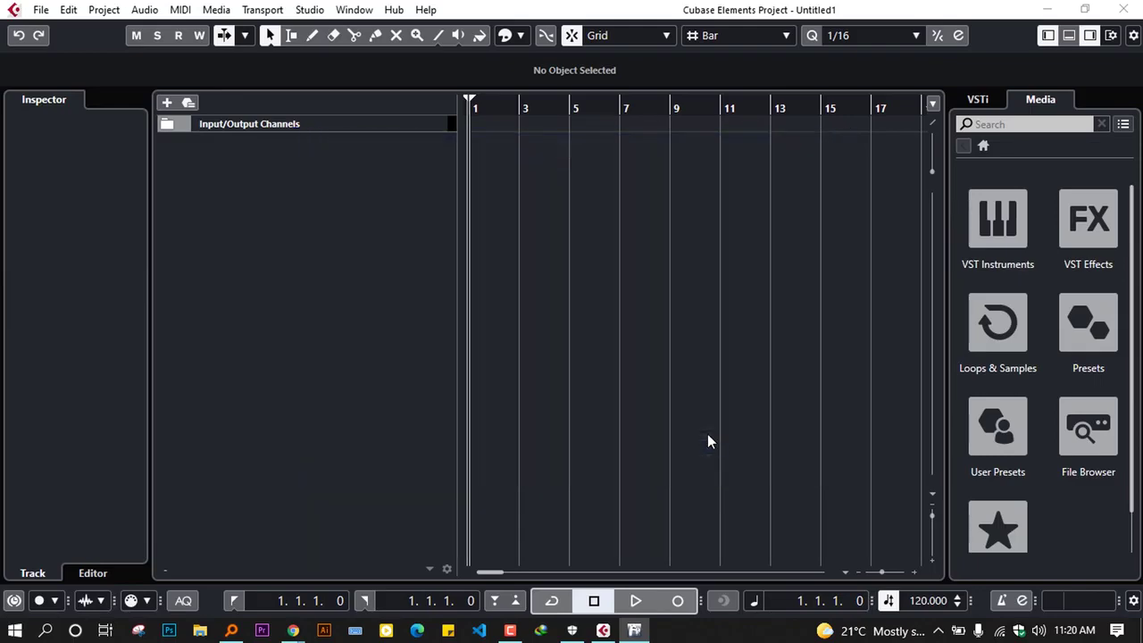
# Quit and relaunch Cubase Elements, then create an empty project in the default folder.
pyautogui.click(1117, 8)
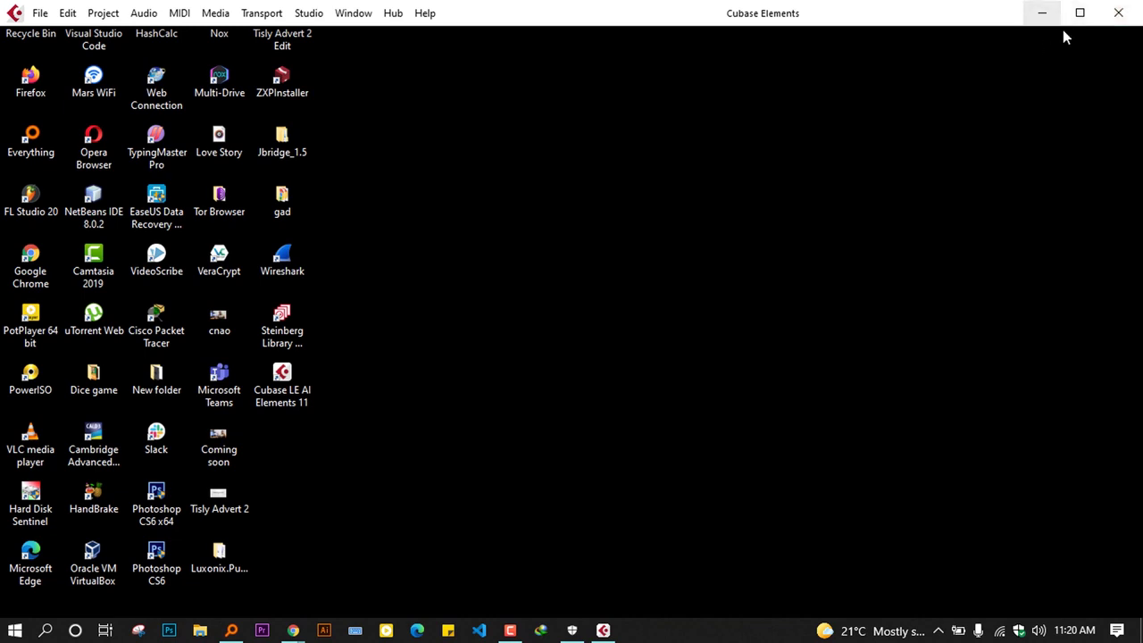
pyautogui.click(1123, 8)
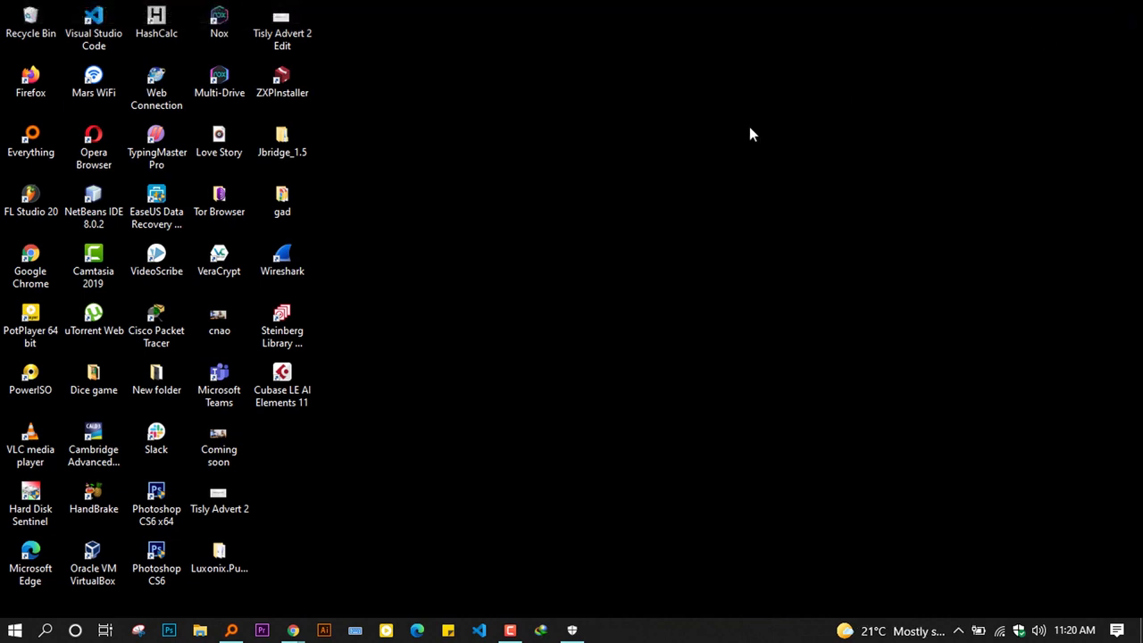
pyautogui.doubleClick(301, 382)
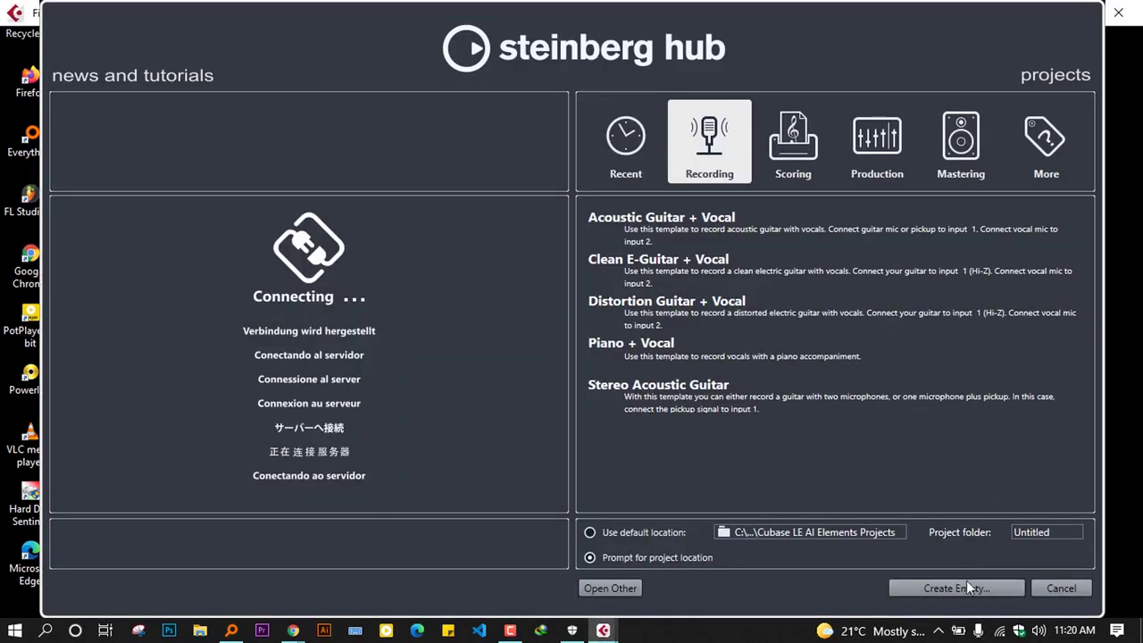
pyautogui.click(966, 584)
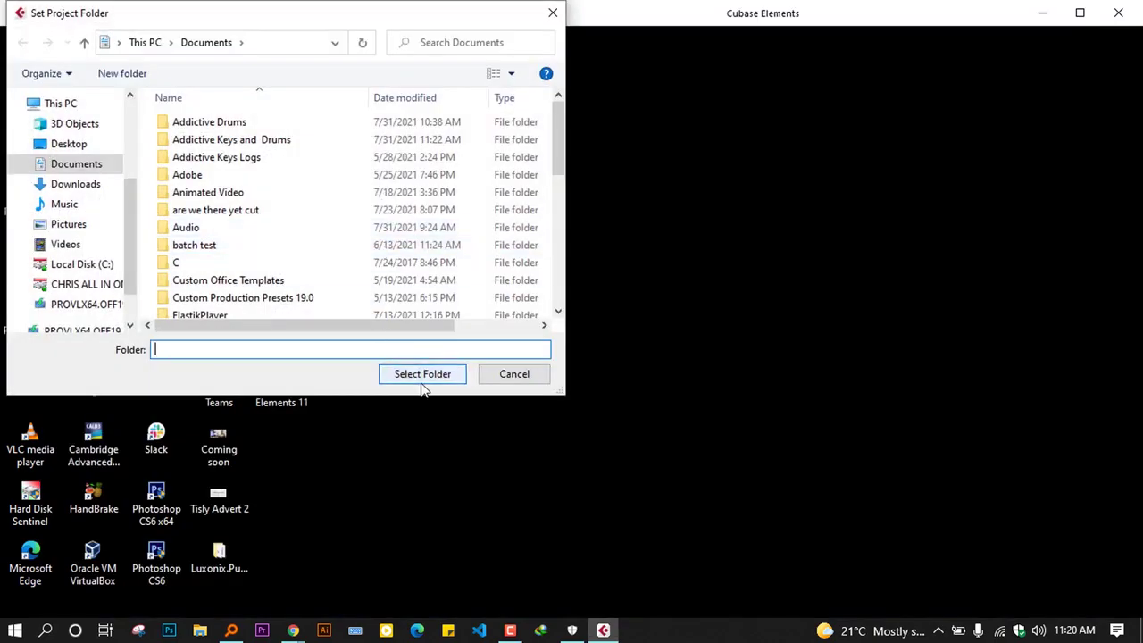
pyautogui.click(430, 375)
# Check the Add Instrument Track plugin list for Purity, then cancel without adding a track.
pyautogui.rightClick(334, 201)
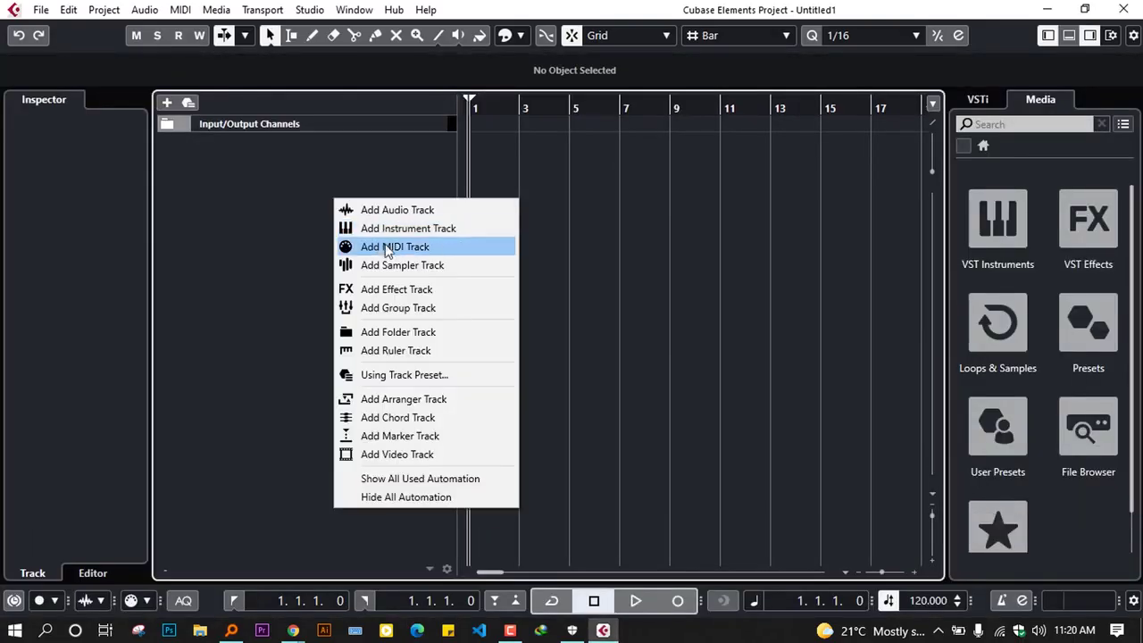
pyautogui.click(388, 235)
pyautogui.click(640, 314)
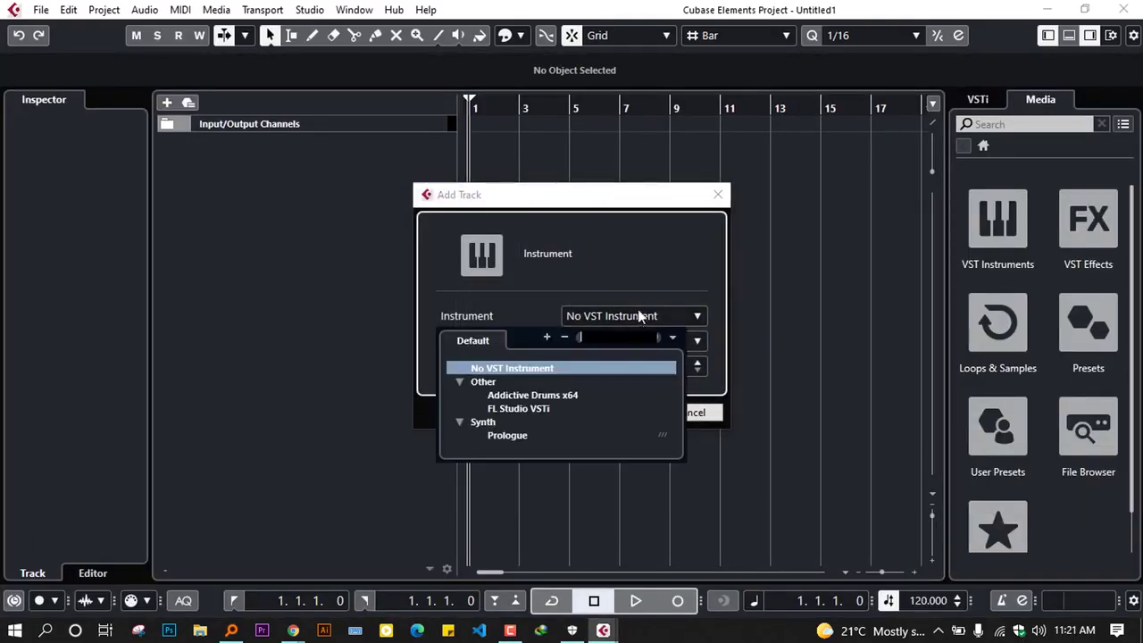
pyautogui.click(648, 261)
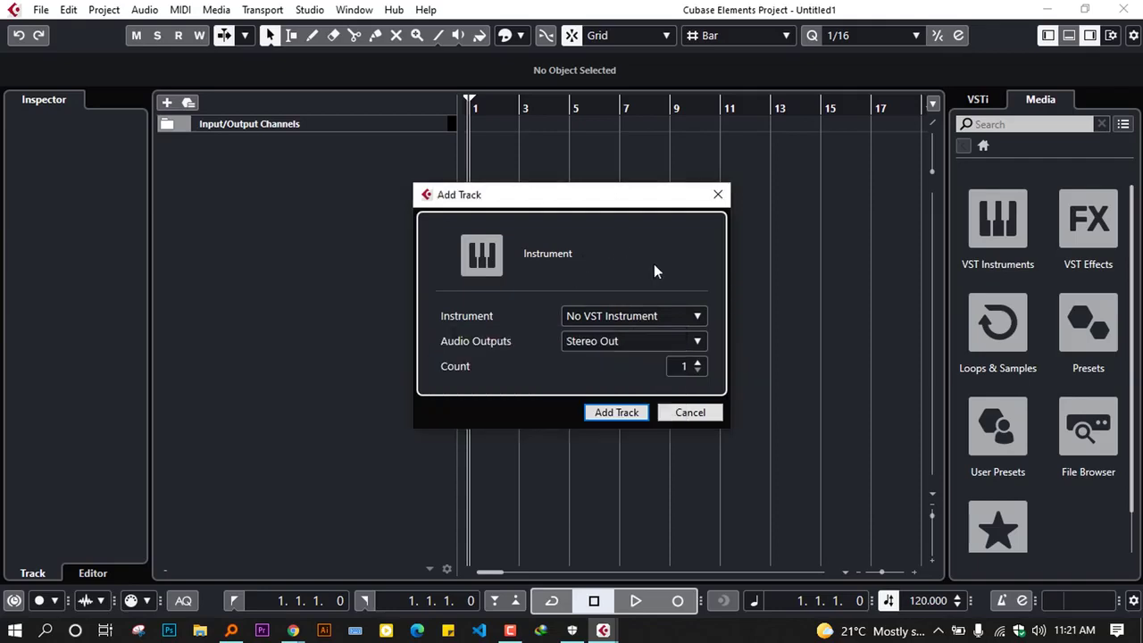
pyautogui.click(689, 413)
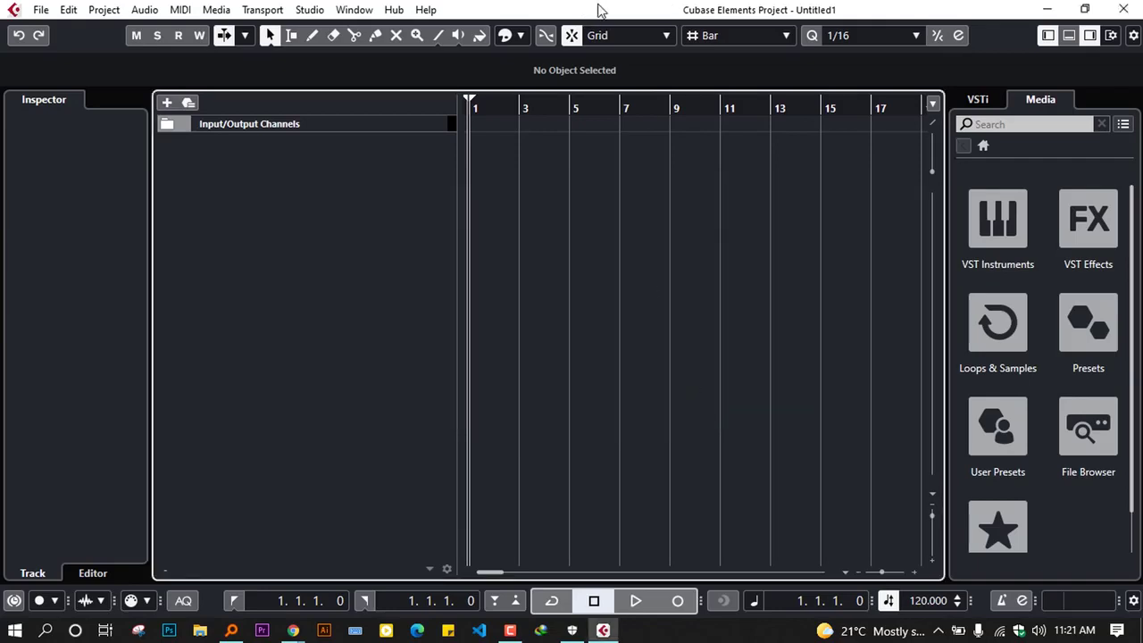
# Take Cubase out of full-screen and minimise it to show the desktop.
pyautogui.moveTo(543, 16); pyautogui.dragTo(684, 1)
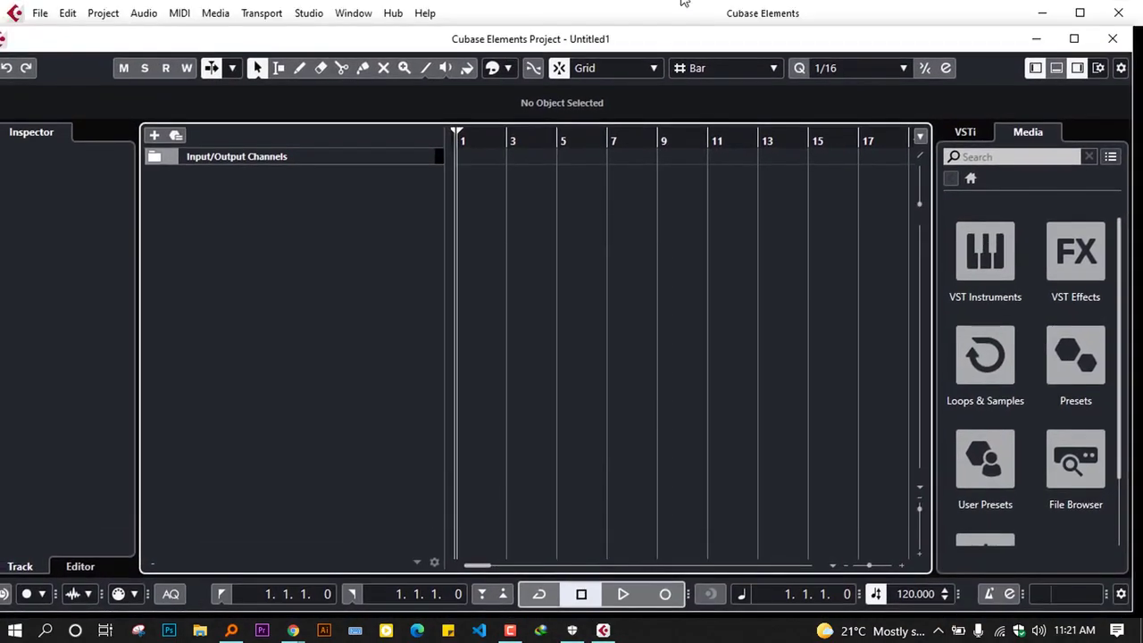
pyautogui.click(1075, 39)
pyautogui.click(1052, 11)
pyautogui.click(1056, 10)
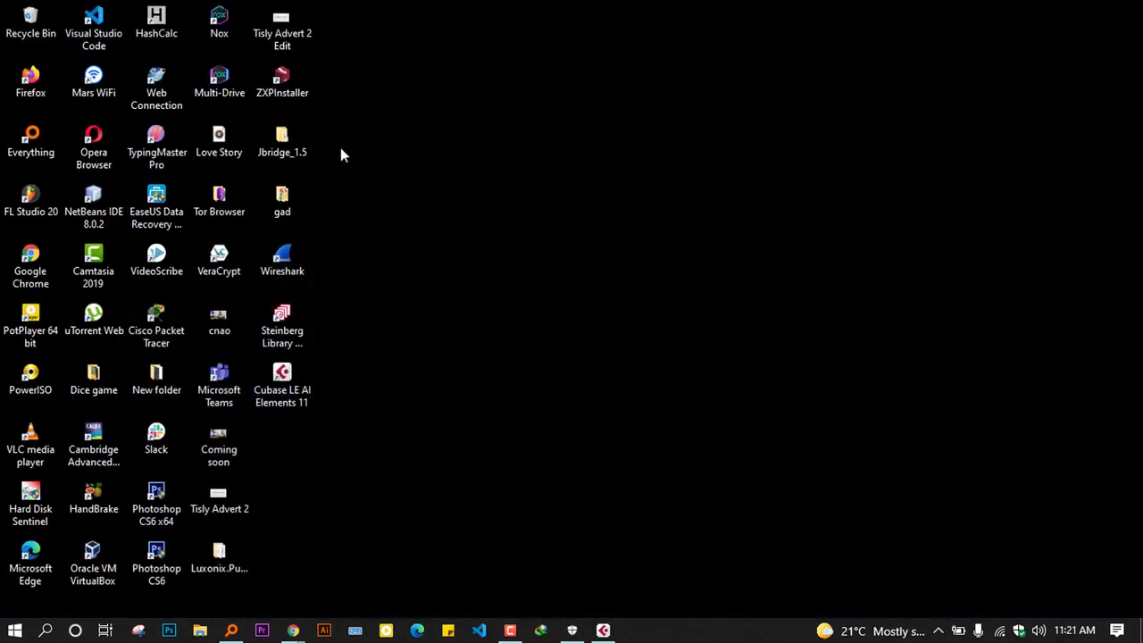
# Run the jbridge15 installer from the nested Jbridge_1.5 > Jbridge_1.5 desktop folder.
pyautogui.doubleClick(295, 153)
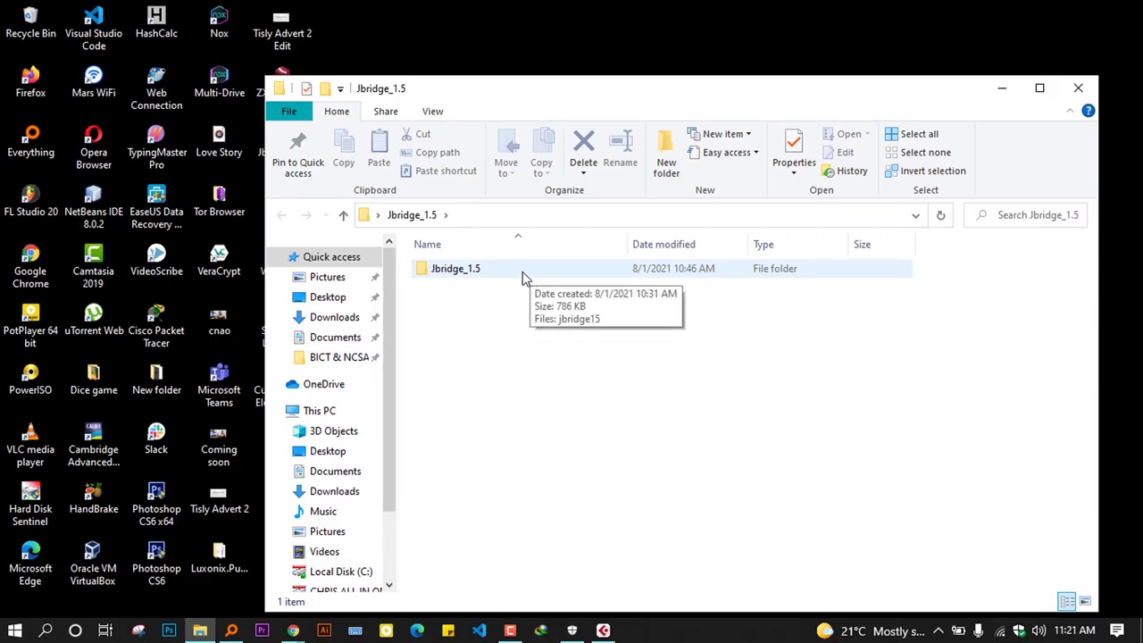
pyautogui.doubleClick(518, 270)
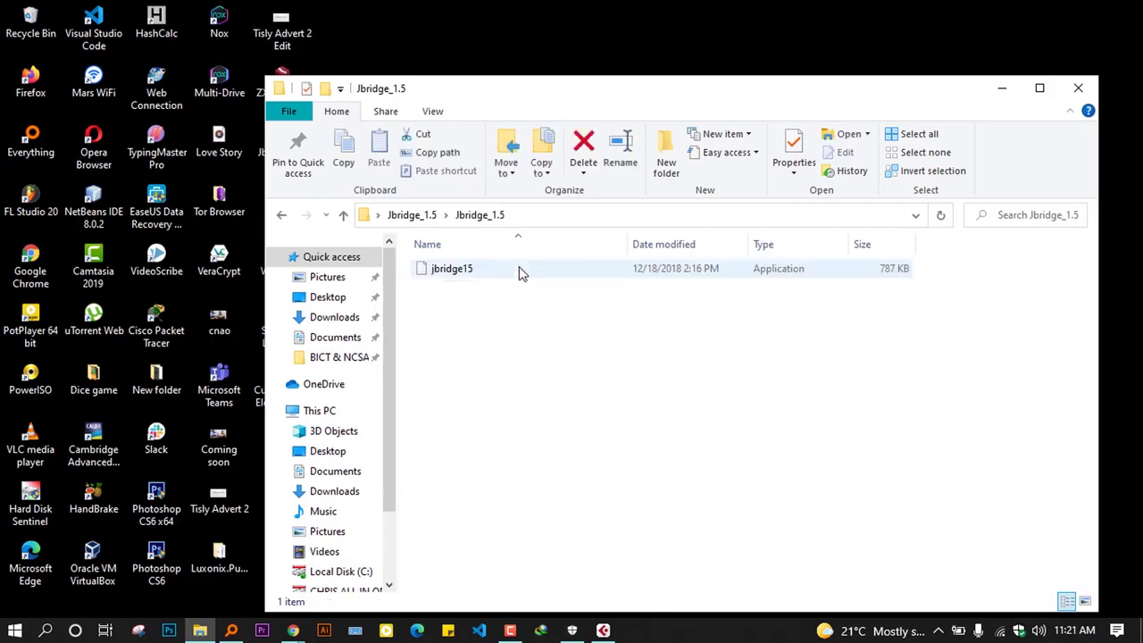
pyautogui.click(473, 273)
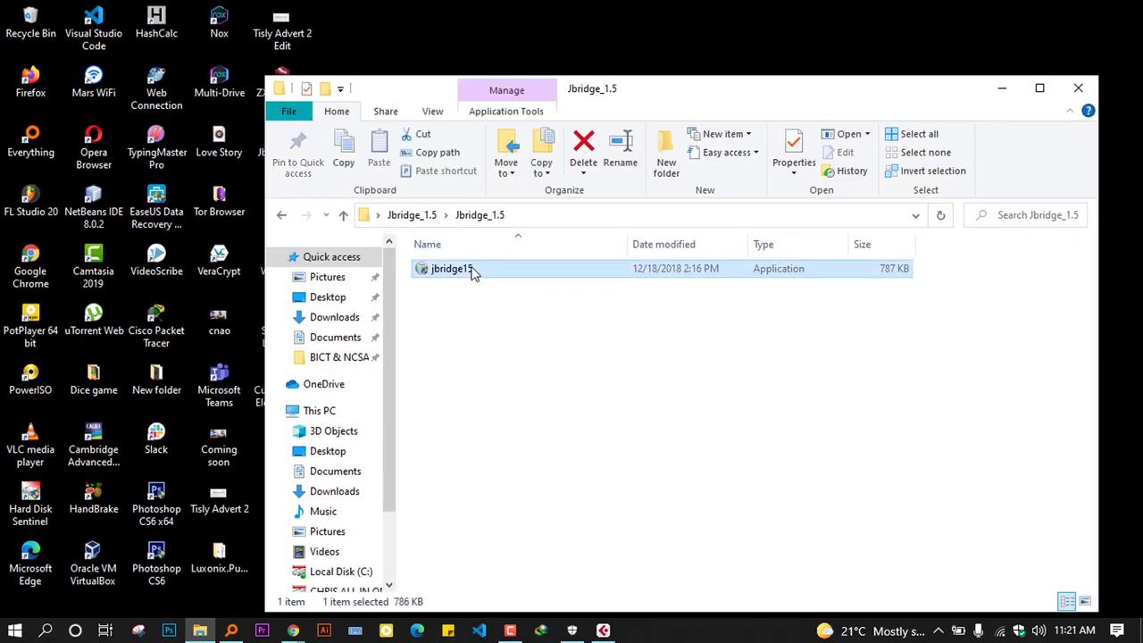
pyautogui.doubleClick(471, 271)
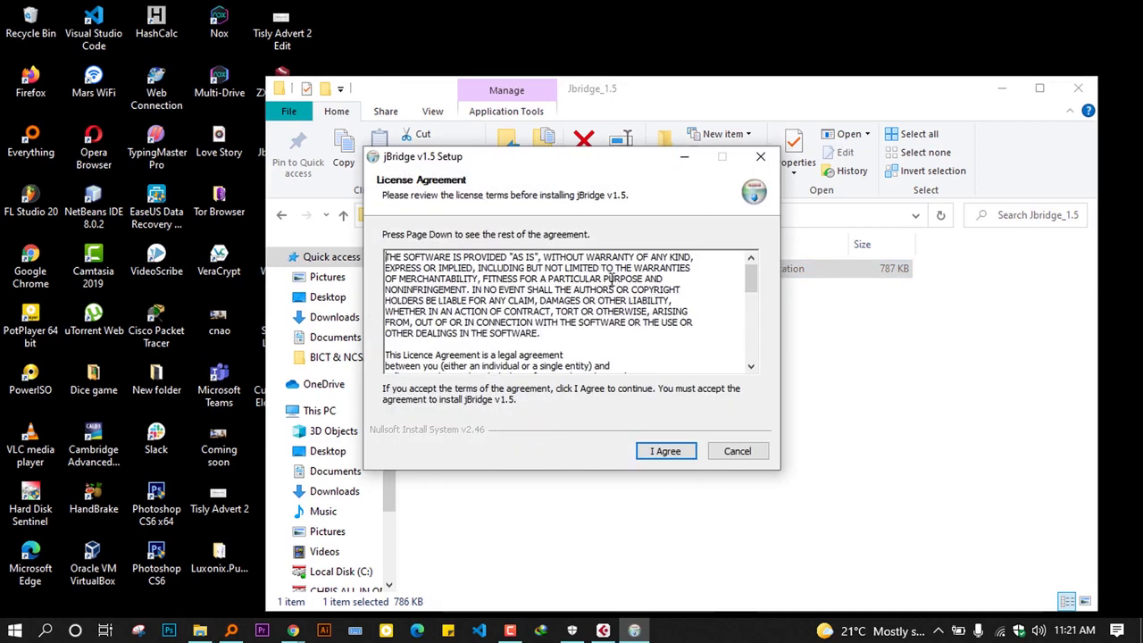
# Install jBridge v1.5 to the default C:\Program Files\JBridge with Show Readme unchecked, then close Explorer.
pyautogui.click(664, 452)
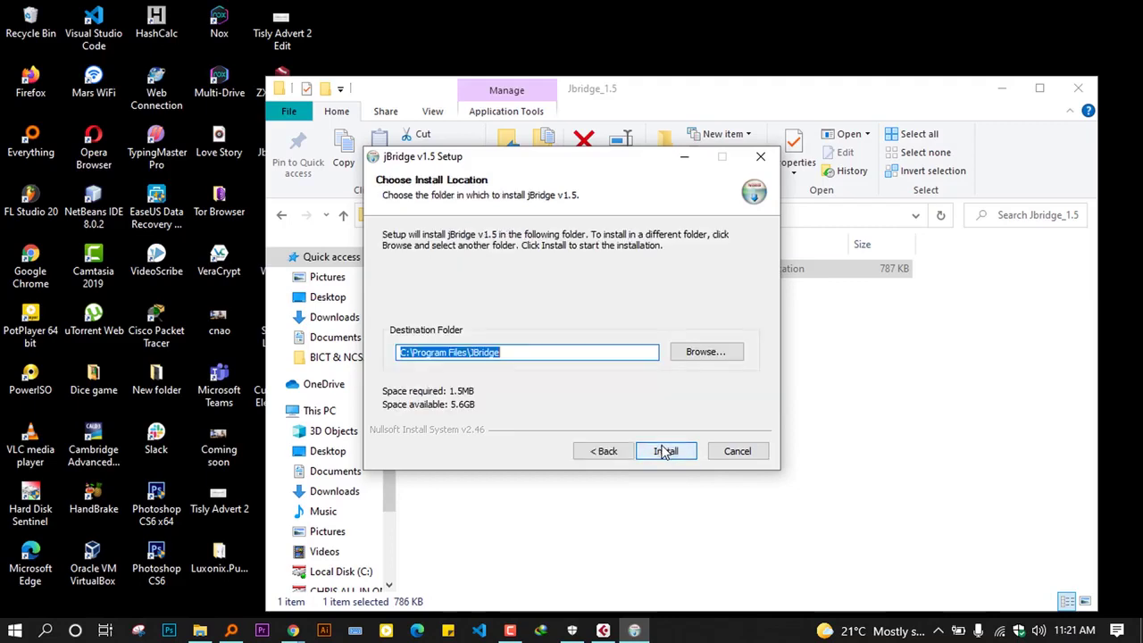
pyautogui.click(665, 453)
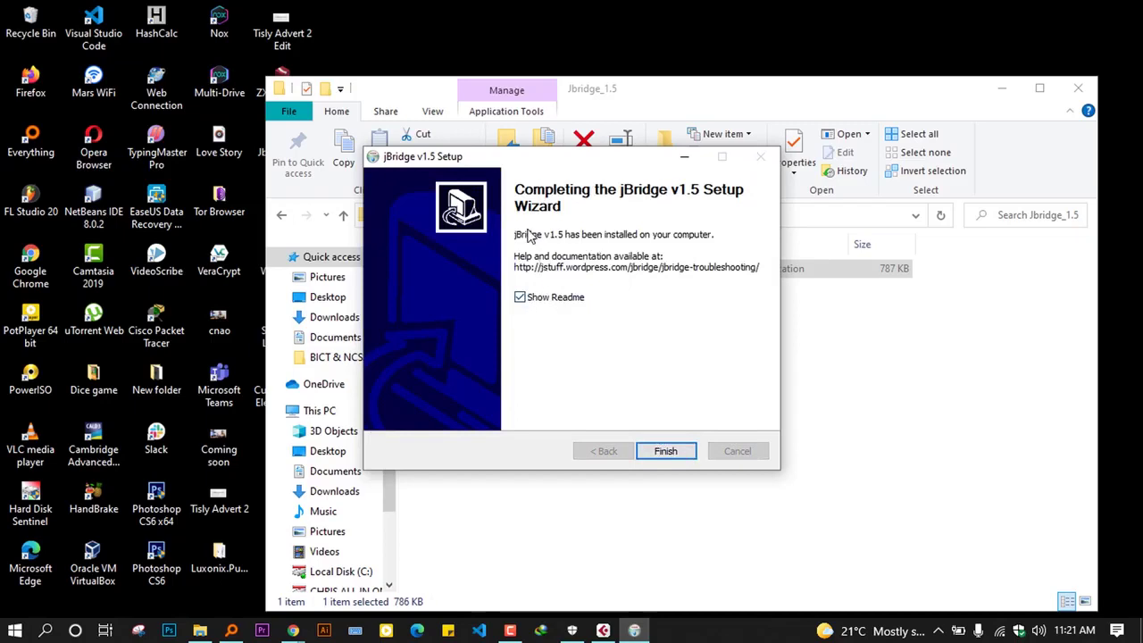
pyautogui.click(520, 298)
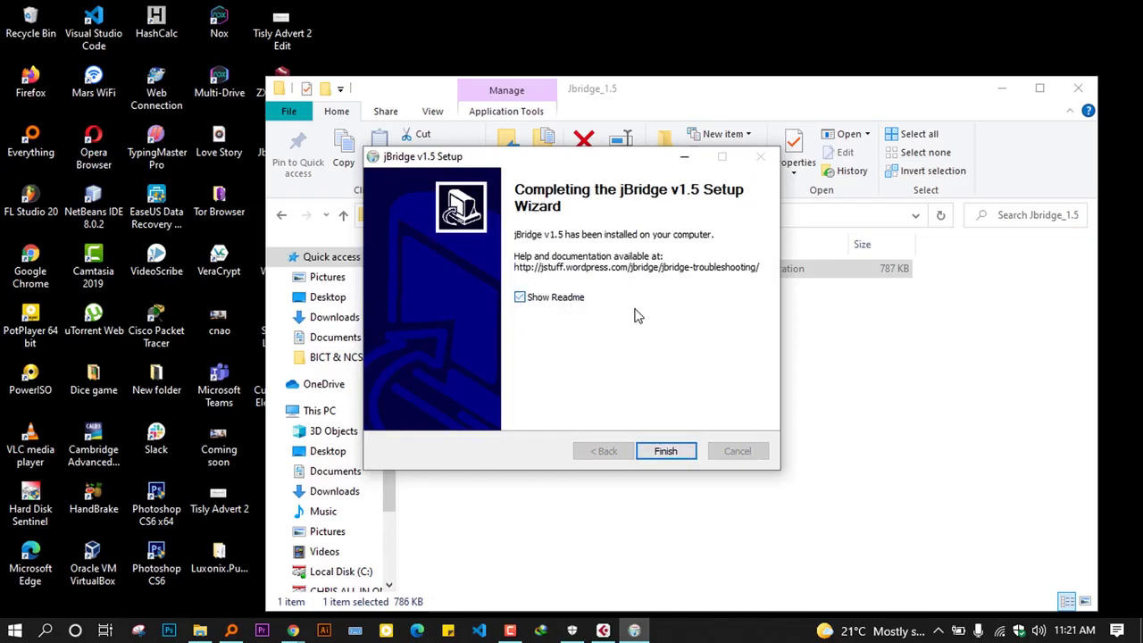
pyautogui.click(666, 452)
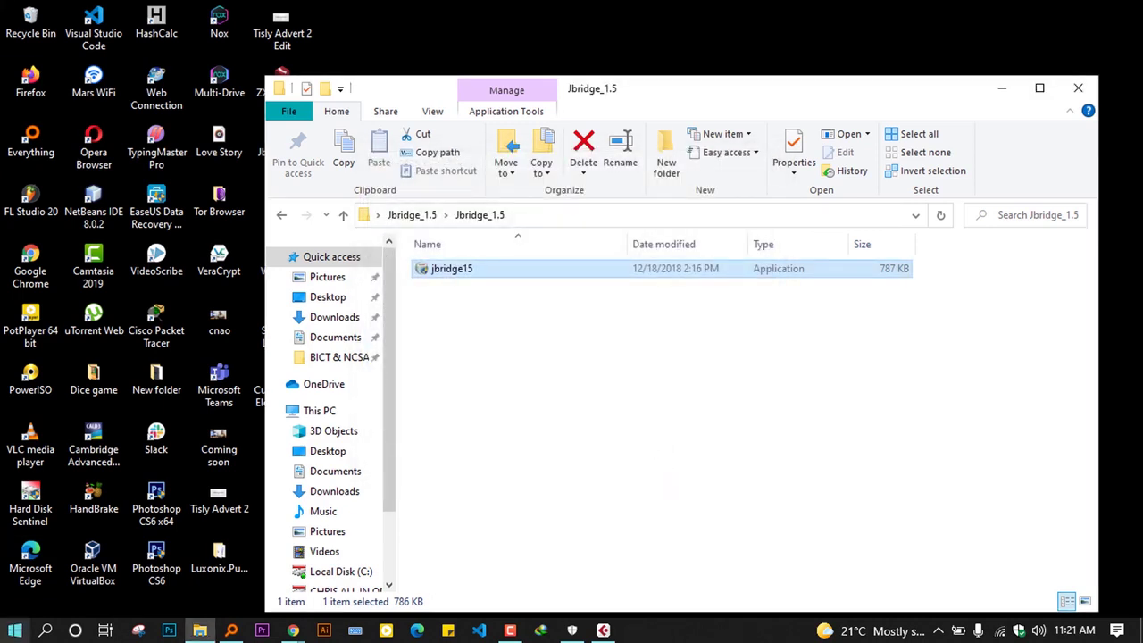
pyautogui.click(1078, 93)
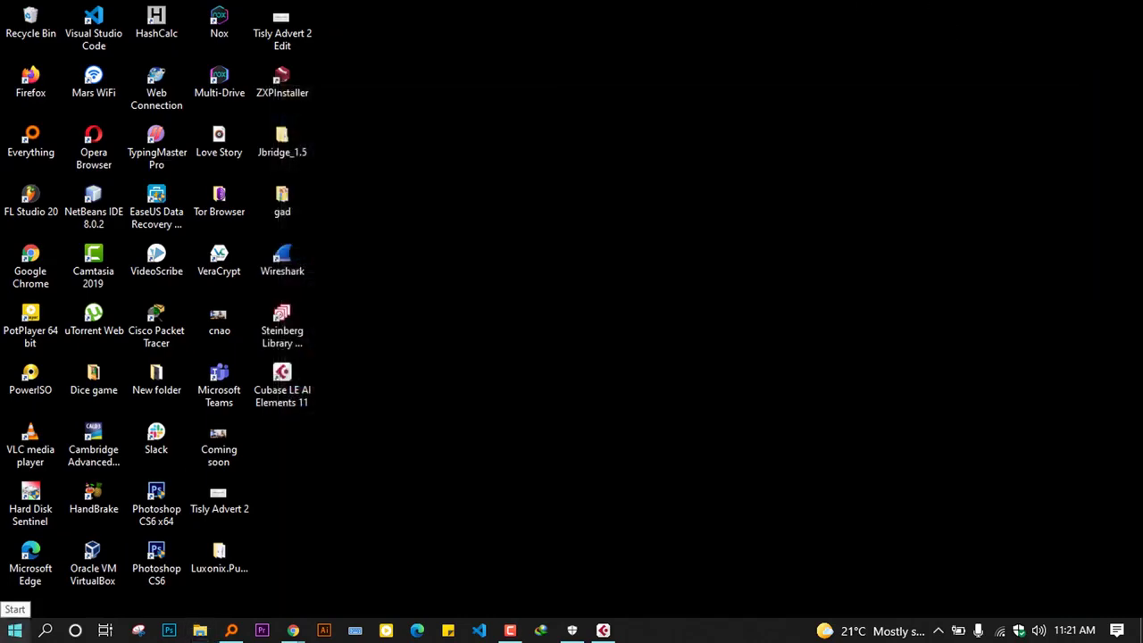
# Run jBridger as administrator from the Start menu's Recently added list.
pyautogui.click(14, 630)
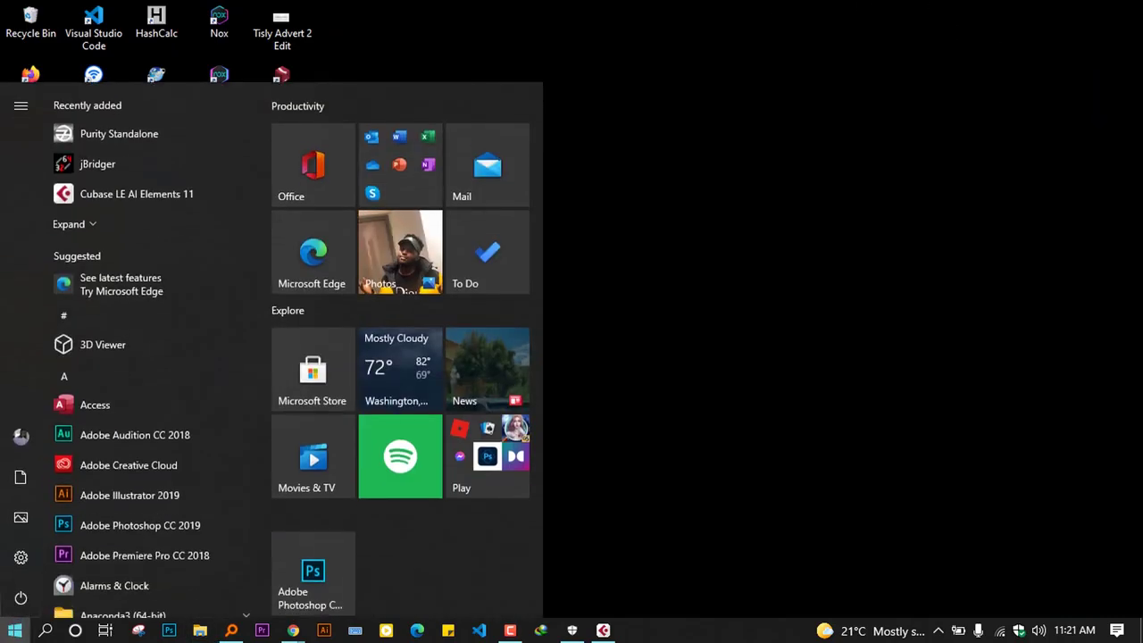
pyautogui.rightClick(117, 159)
pyautogui.moveTo(188, 204)
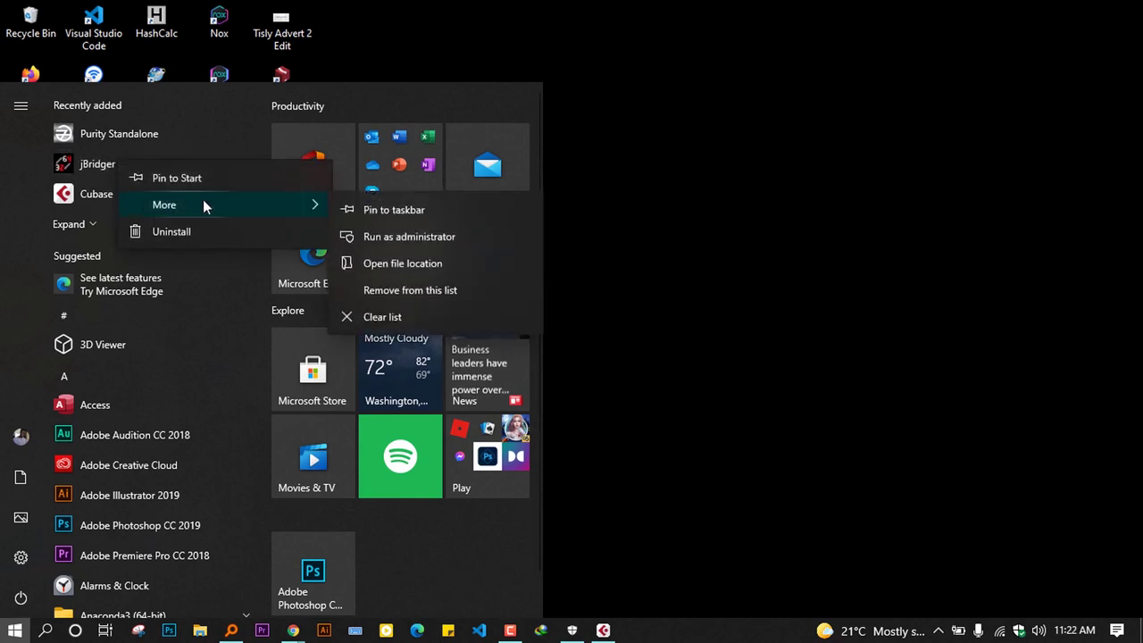
pyautogui.click(404, 240)
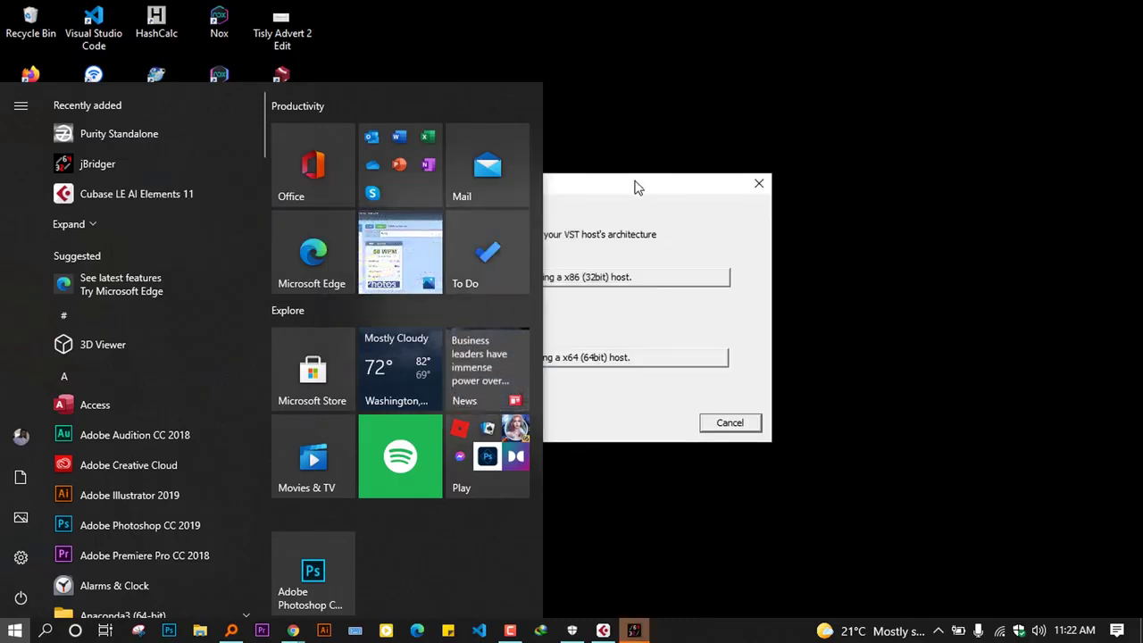
pyautogui.click(638, 183)
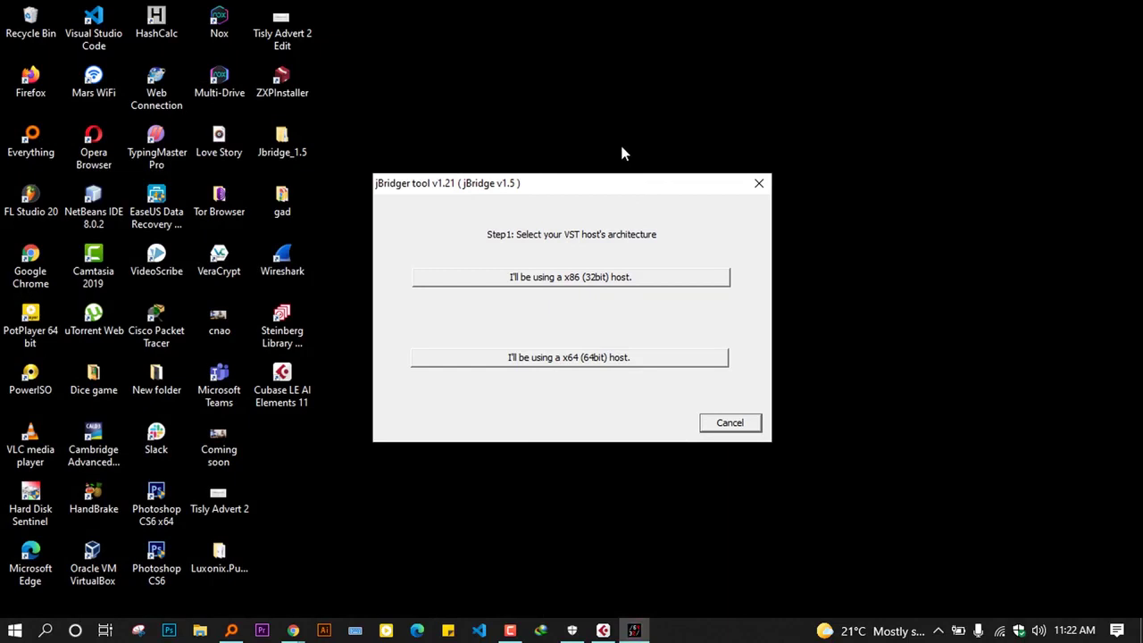
# Reposition the jBridger dialog and choose "I'll be using a x64 (64bit) host".
pyautogui.moveTo(625, 184); pyautogui.dragTo(693, 141)
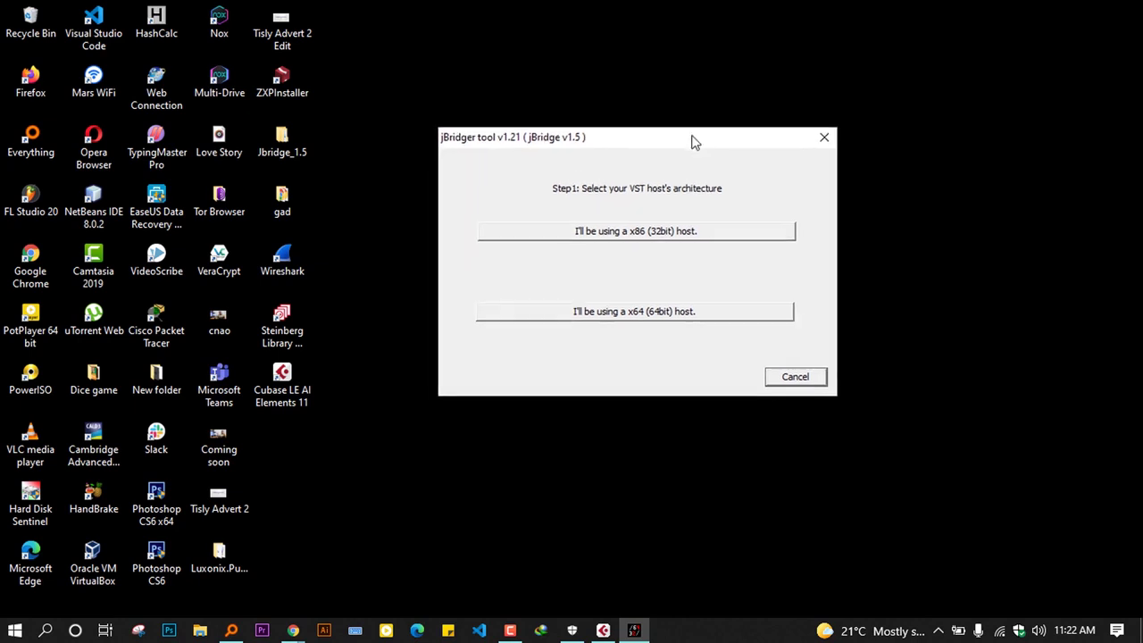
pyautogui.moveTo(582, 144); pyautogui.dragTo(560, 143)
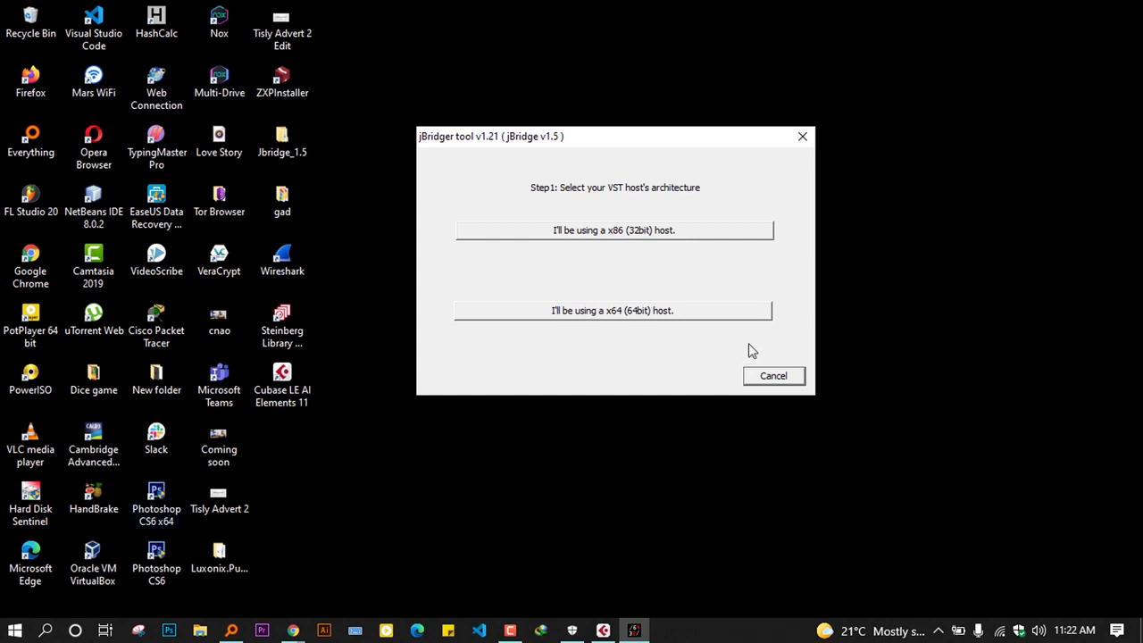
pyautogui.click(683, 320)
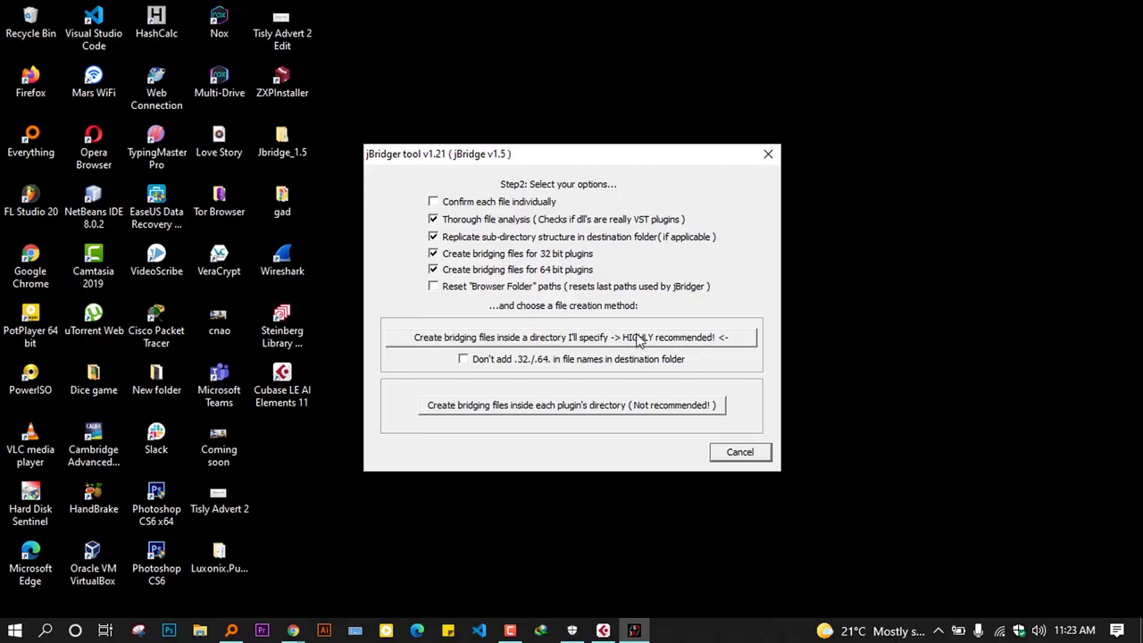
# Keep 32- and 64-bit bridging and choose "Create bridging files inside a directory I'll specify".
pyautogui.click(637, 337)
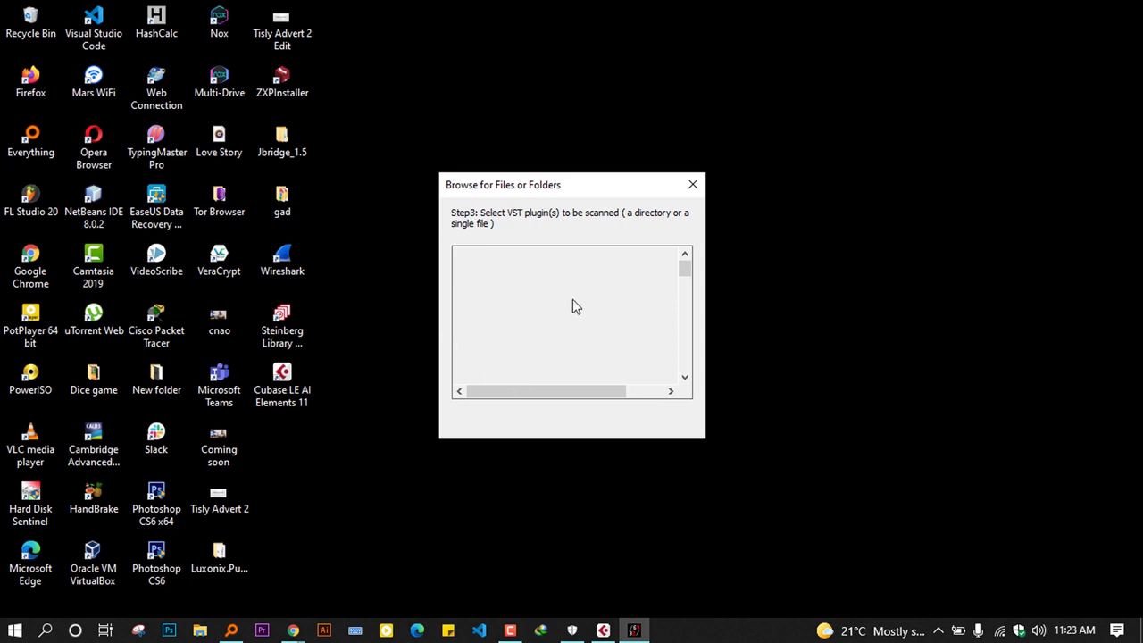
# Expand This PC > Local Disk (C:) > Program Files (x86) > LUXONIX in the file browser.
pyautogui.scroll(-2, 616, 343)
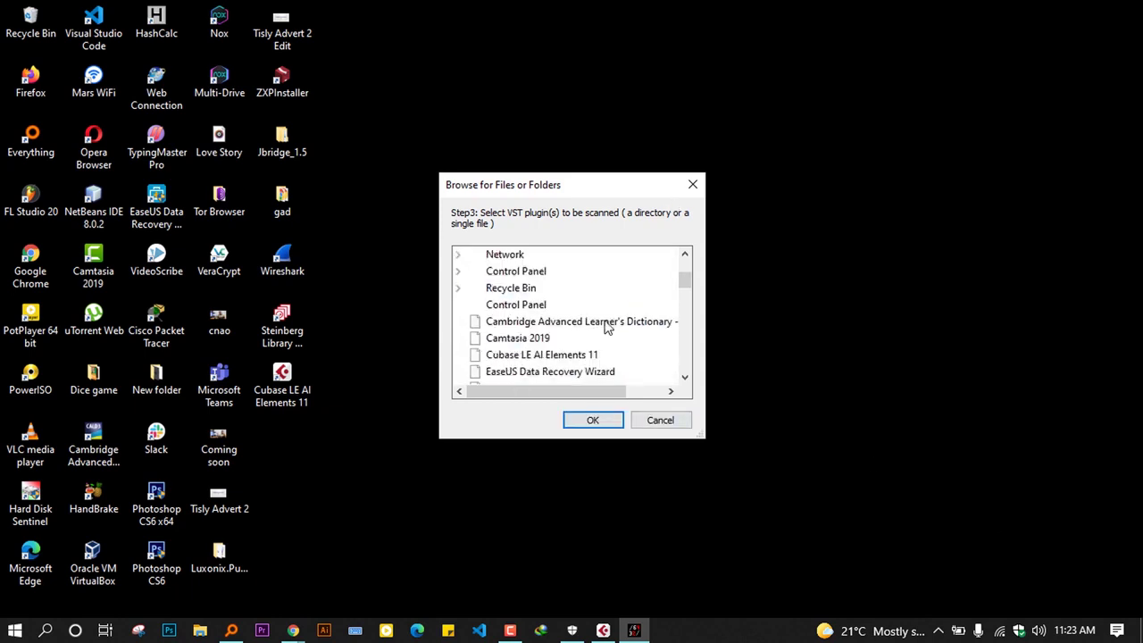
pyautogui.scroll(2, 646, 375)
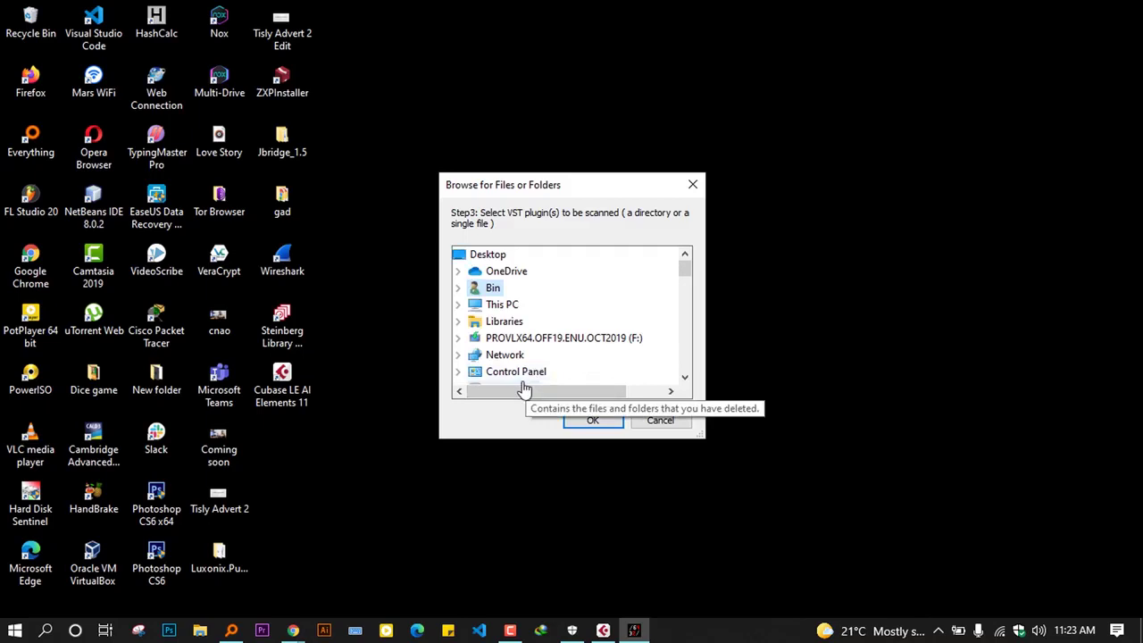
pyautogui.doubleClick(468, 308)
pyautogui.scroll(-3, 548, 337)
pyautogui.scroll(2, 544, 336)
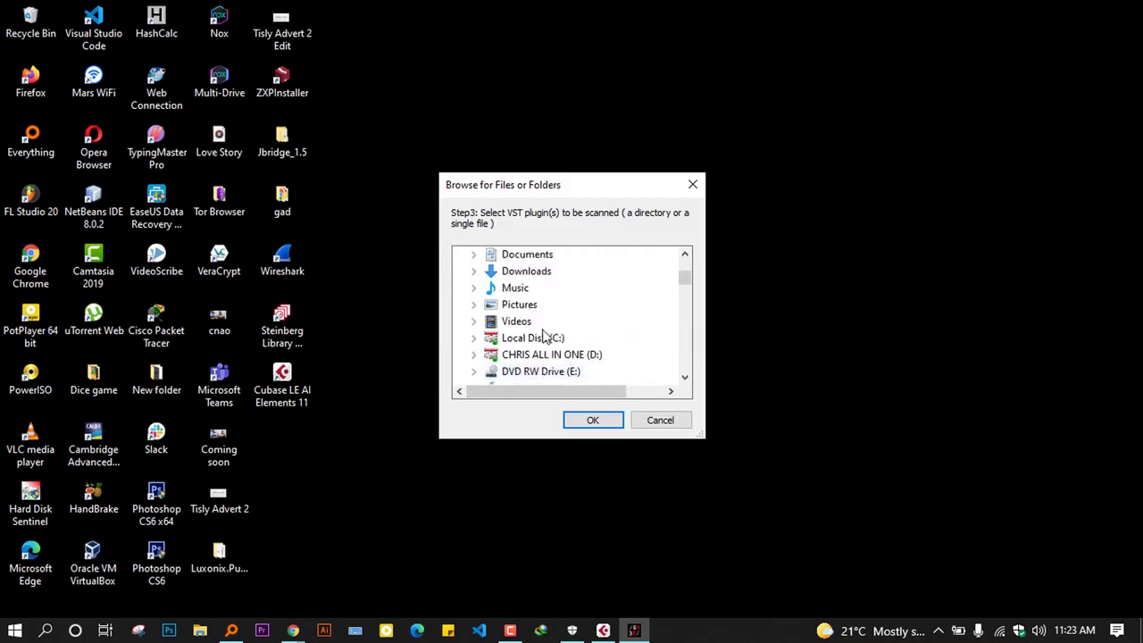
pyautogui.click(474, 337)
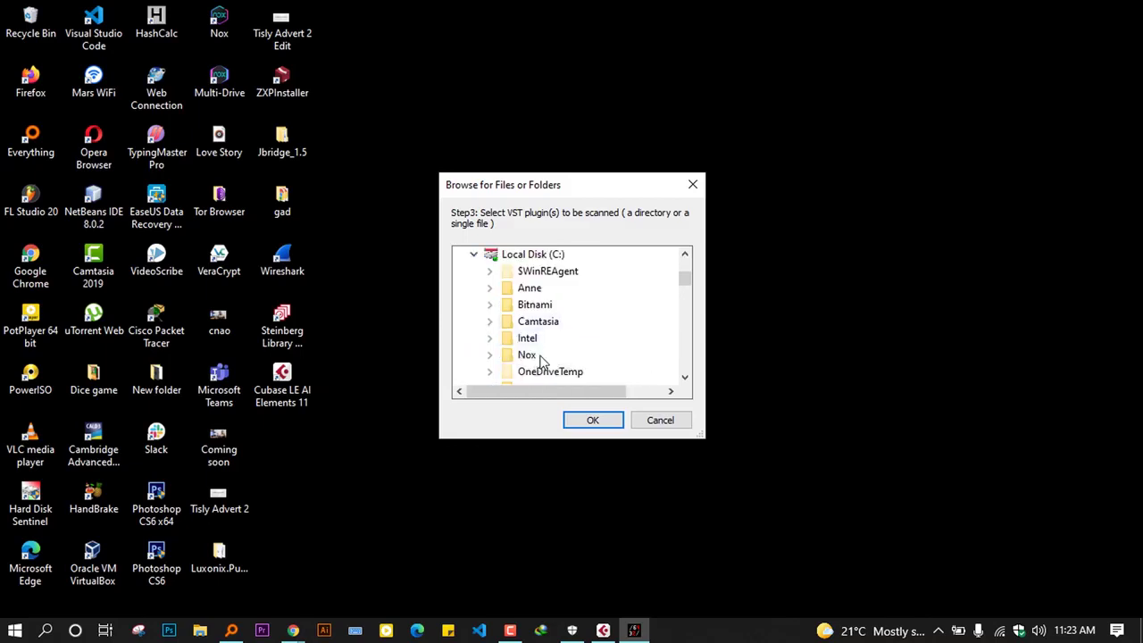
pyautogui.scroll(-3, 540, 361)
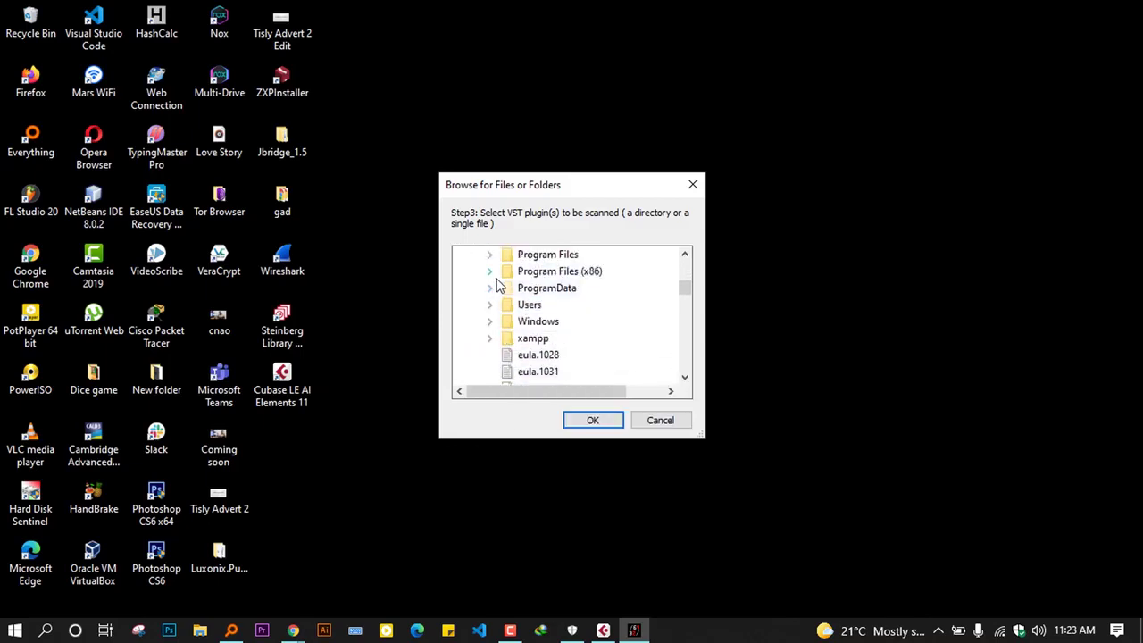
pyautogui.click(490, 271)
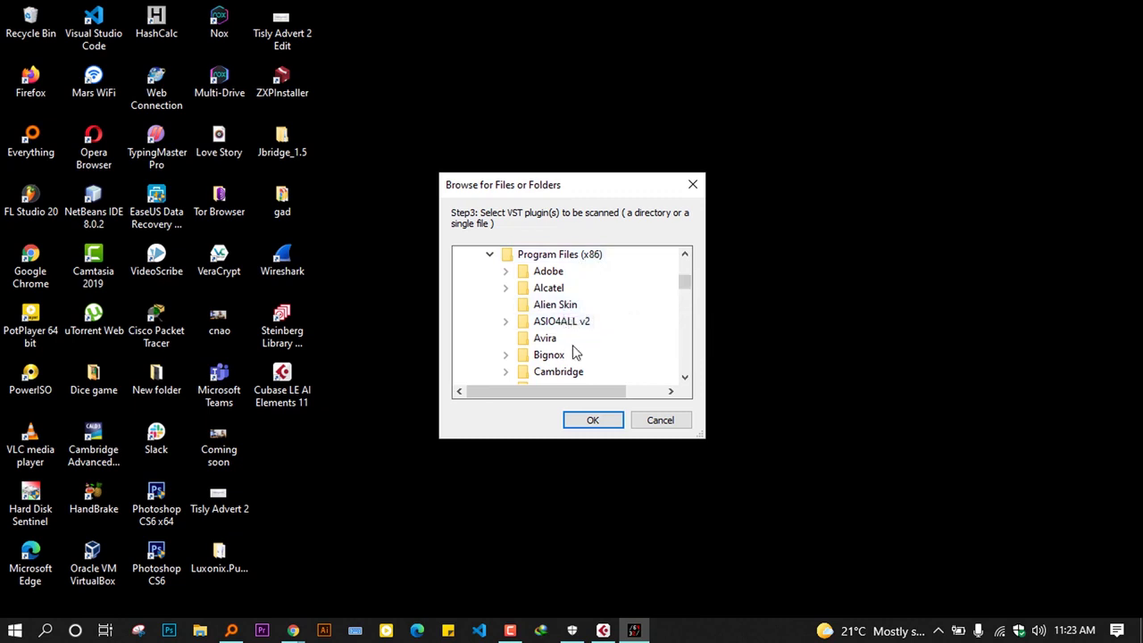
pyautogui.scroll(-6, 573, 352)
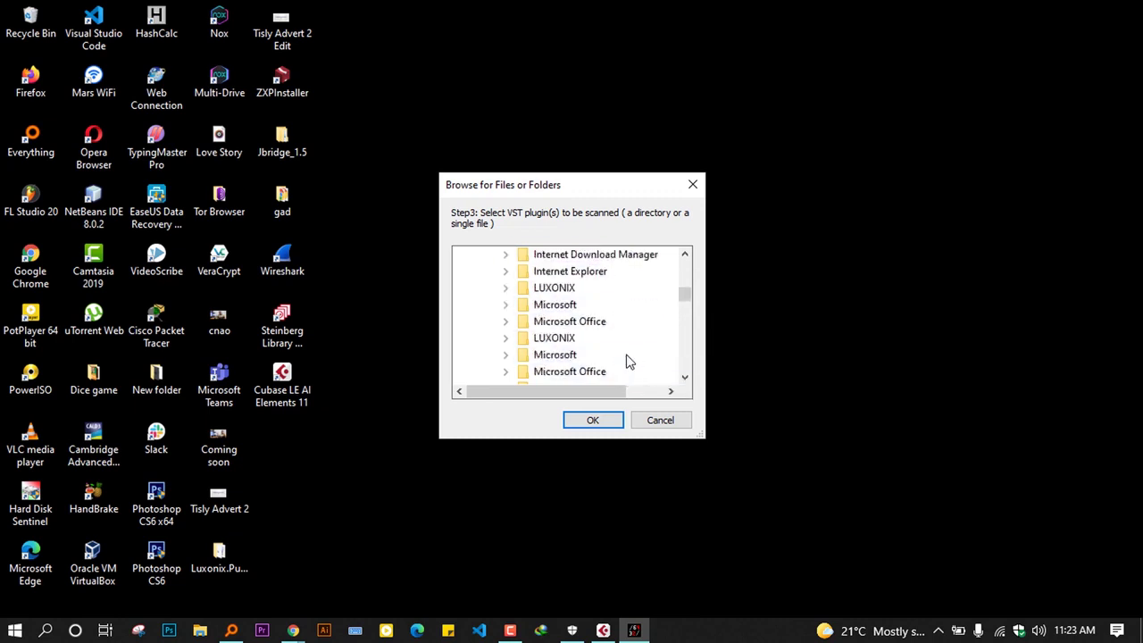
pyautogui.scroll(-1, 626, 361)
pyautogui.scroll(2, 626, 361)
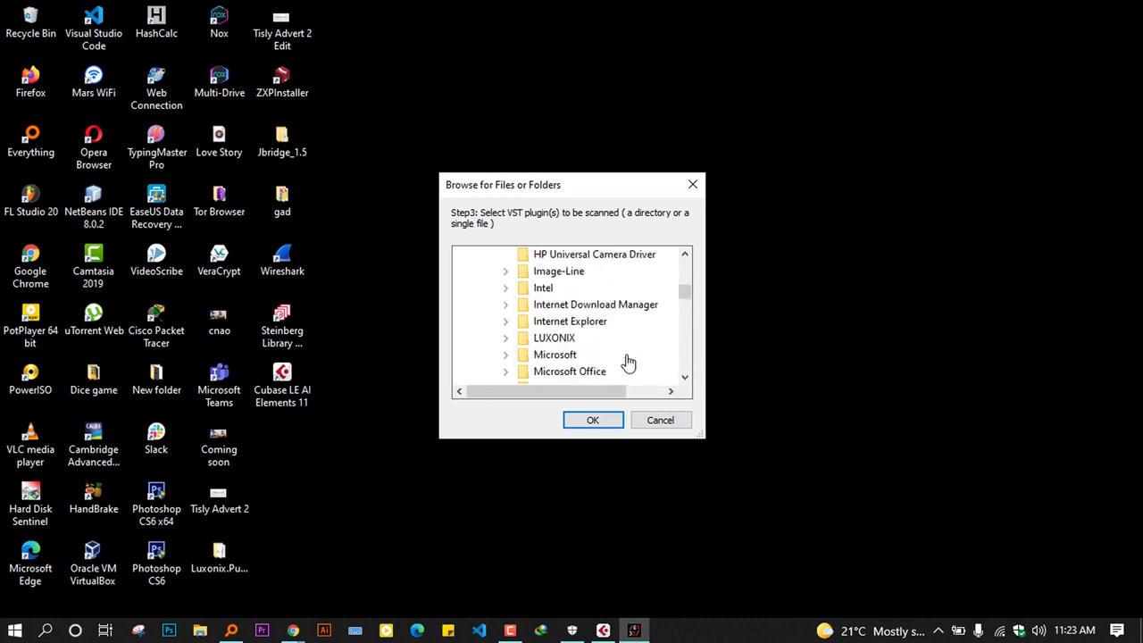
pyautogui.click(506, 338)
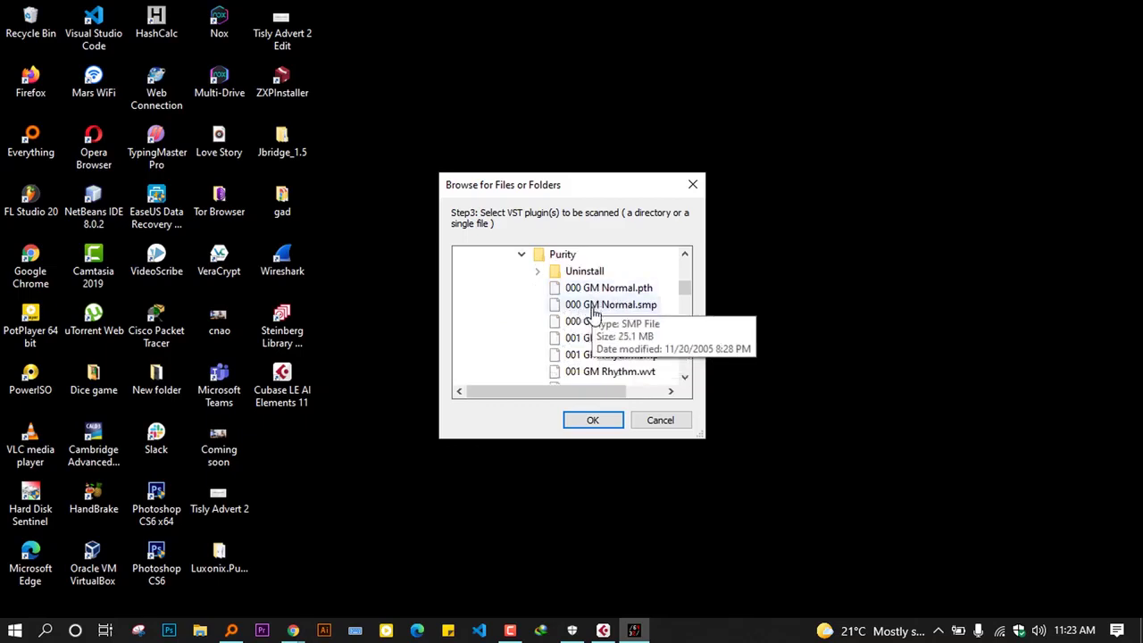
# Select Purity.dll in the Purity folder as the plugin to scan and confirm.
pyautogui.scroll(-6, 589, 326)
pyautogui.scroll(-20, 589, 326)
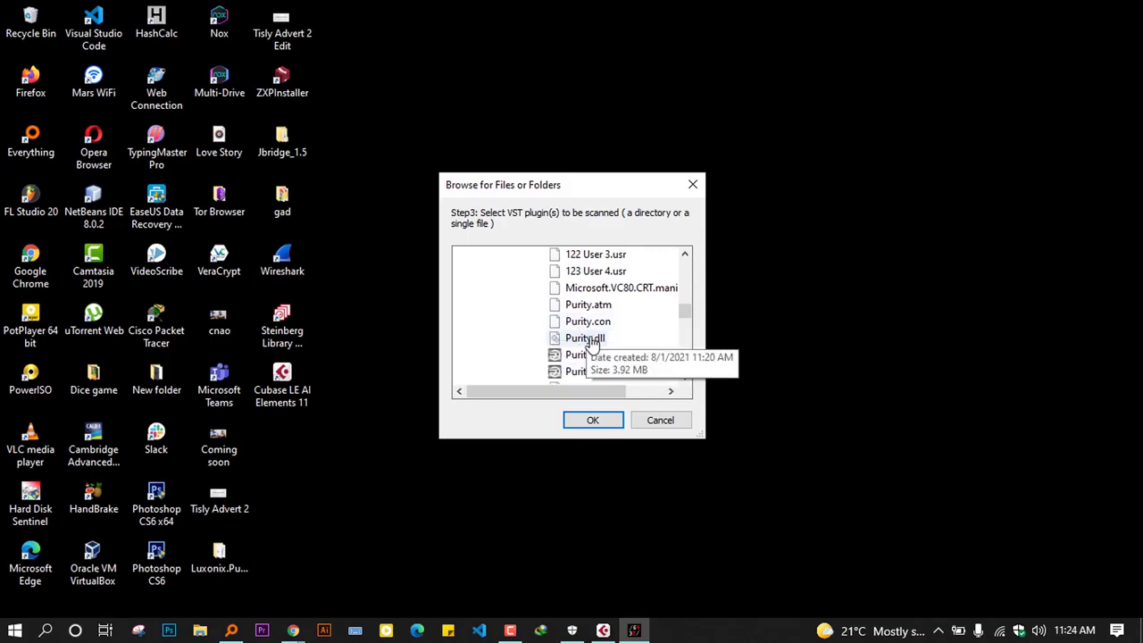
pyautogui.click(591, 341)
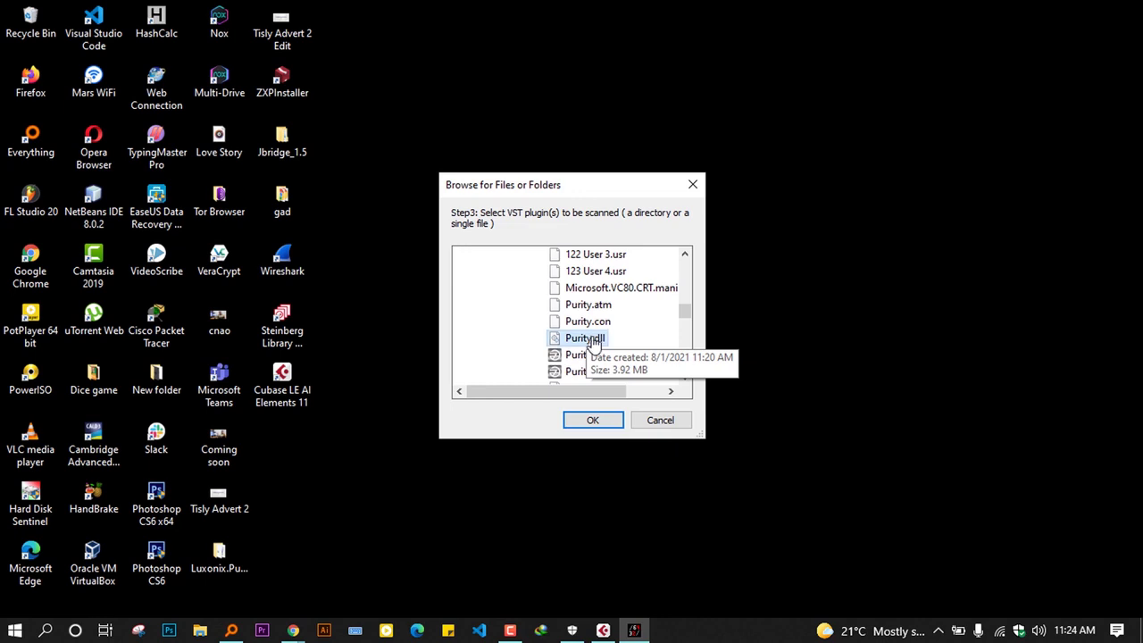
pyautogui.click(606, 419)
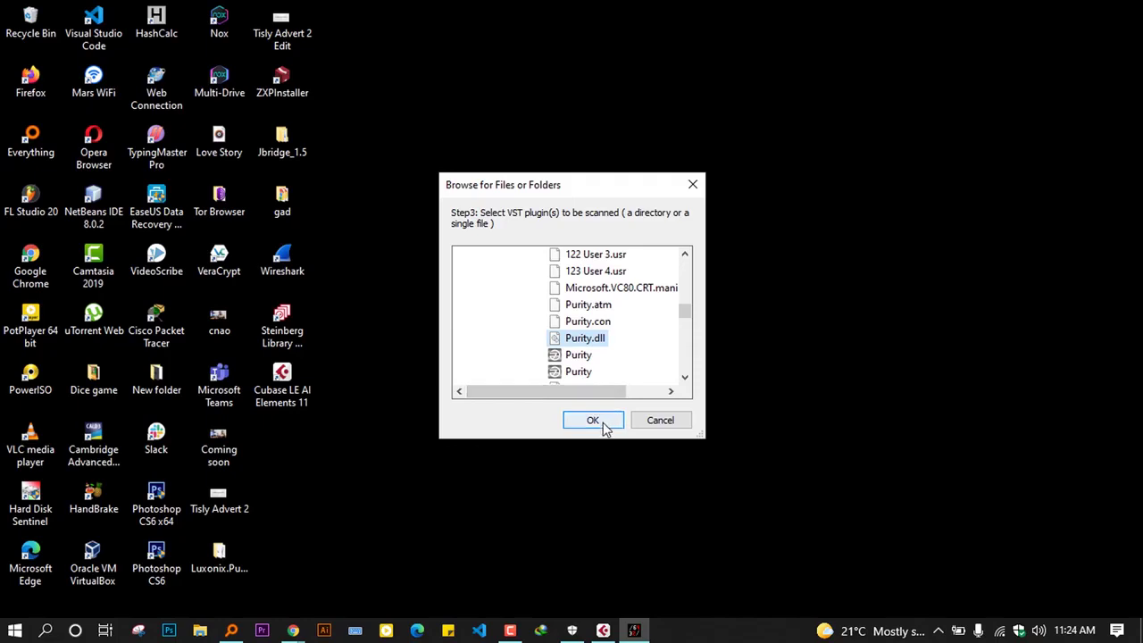
pyautogui.click(603, 427)
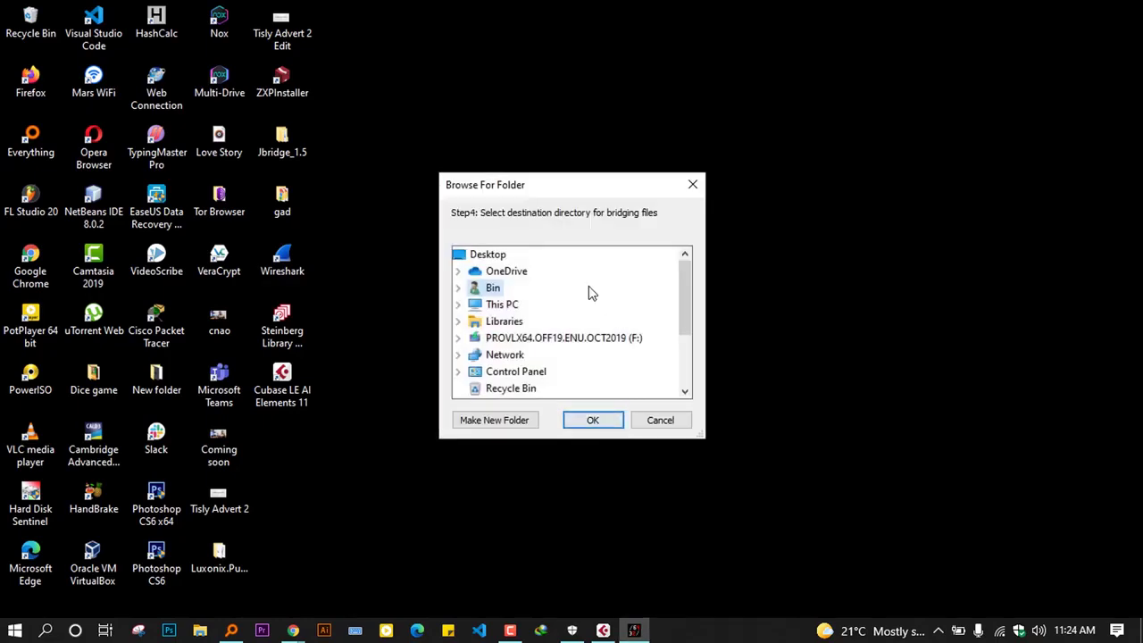
# Choose C:\Program Files\Steinberg\VSTPlugins as the bridged-file destination and confirm to start bridging.
pyautogui.moveTo(523, 184); pyautogui.dragTo(459, 177)
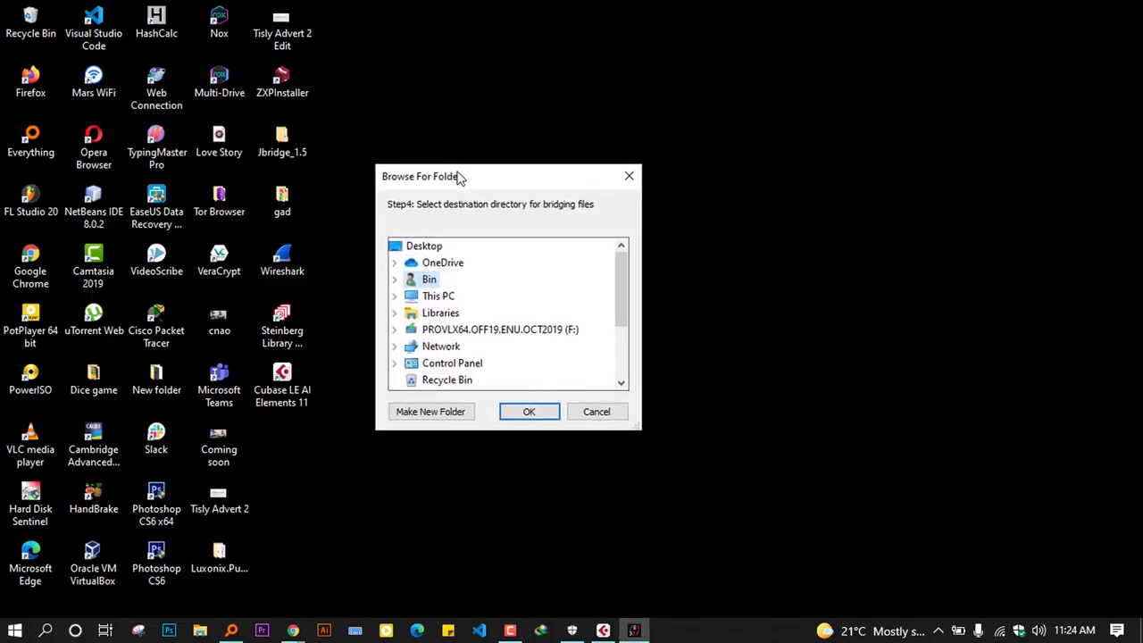
pyautogui.click(393, 297)
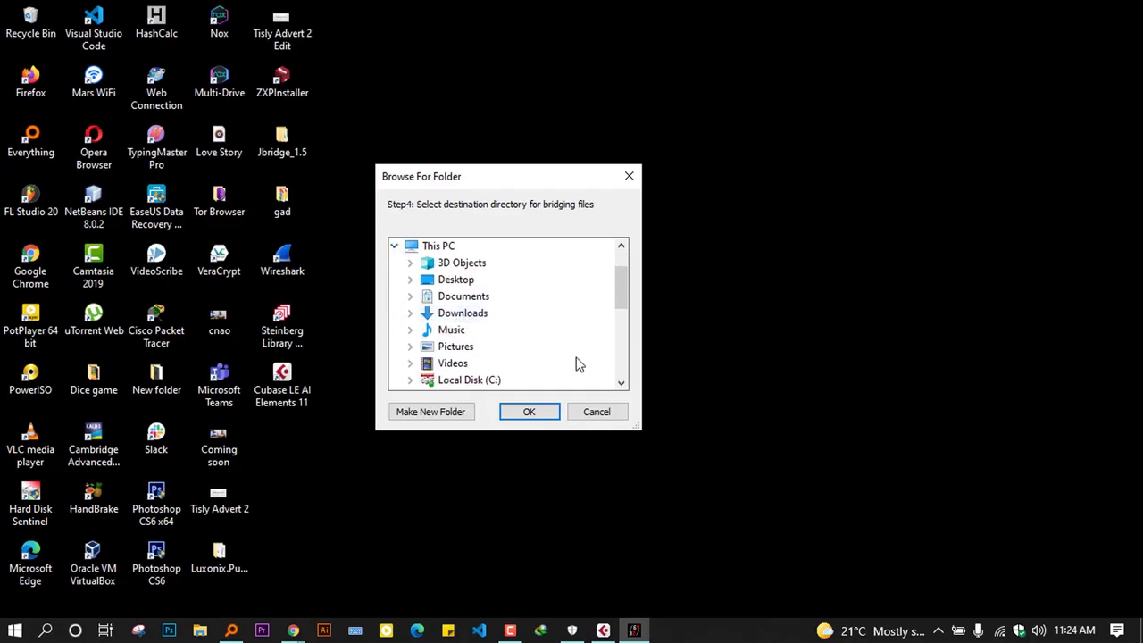
pyautogui.scroll(-1, 554, 361)
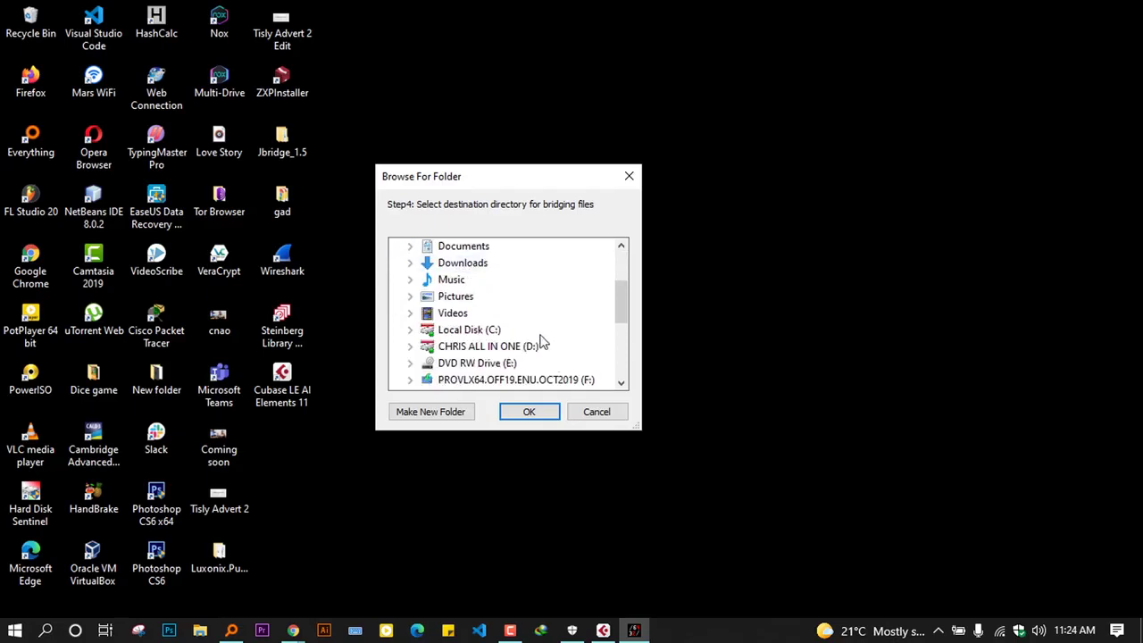
pyautogui.click(410, 332)
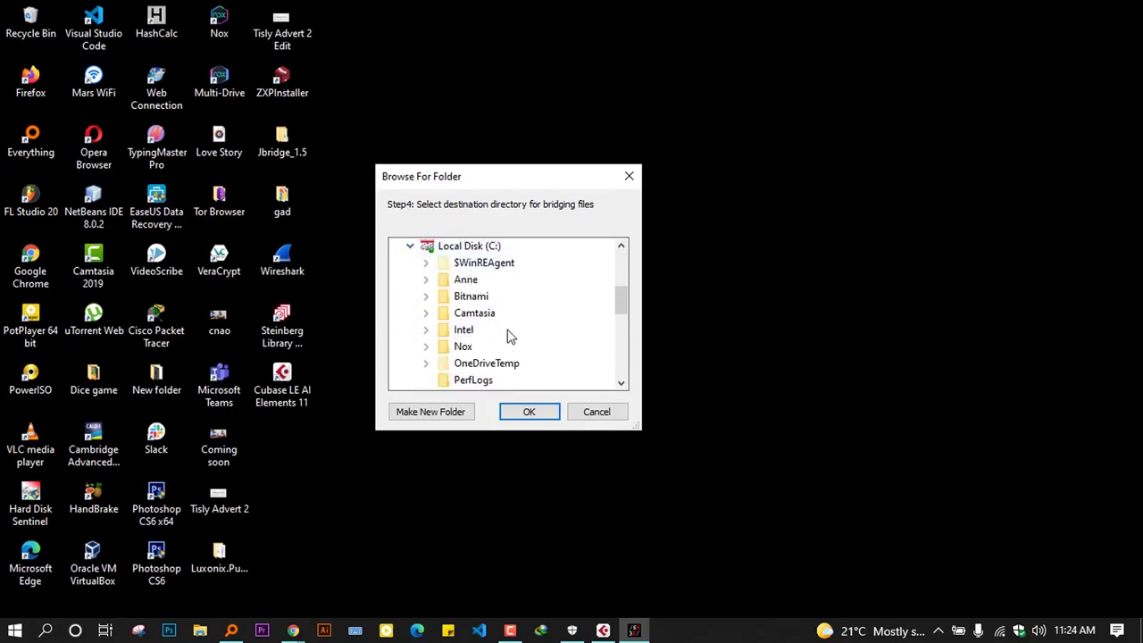
pyautogui.scroll(-2, 509, 336)
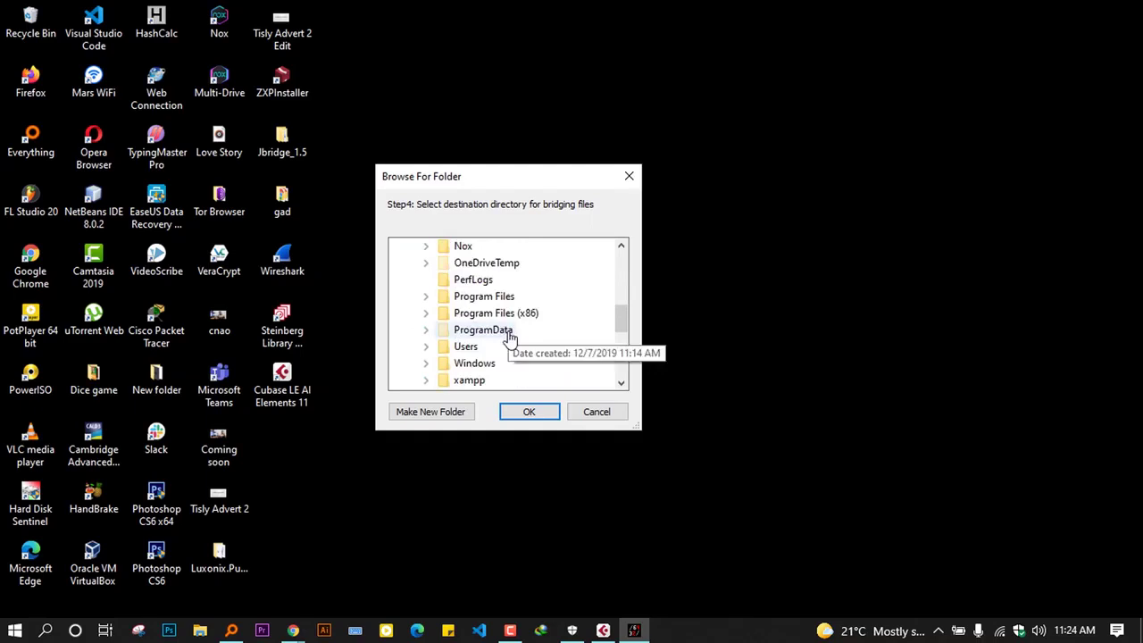
pyautogui.click(426, 300)
pyautogui.scroll(-5, 491, 353)
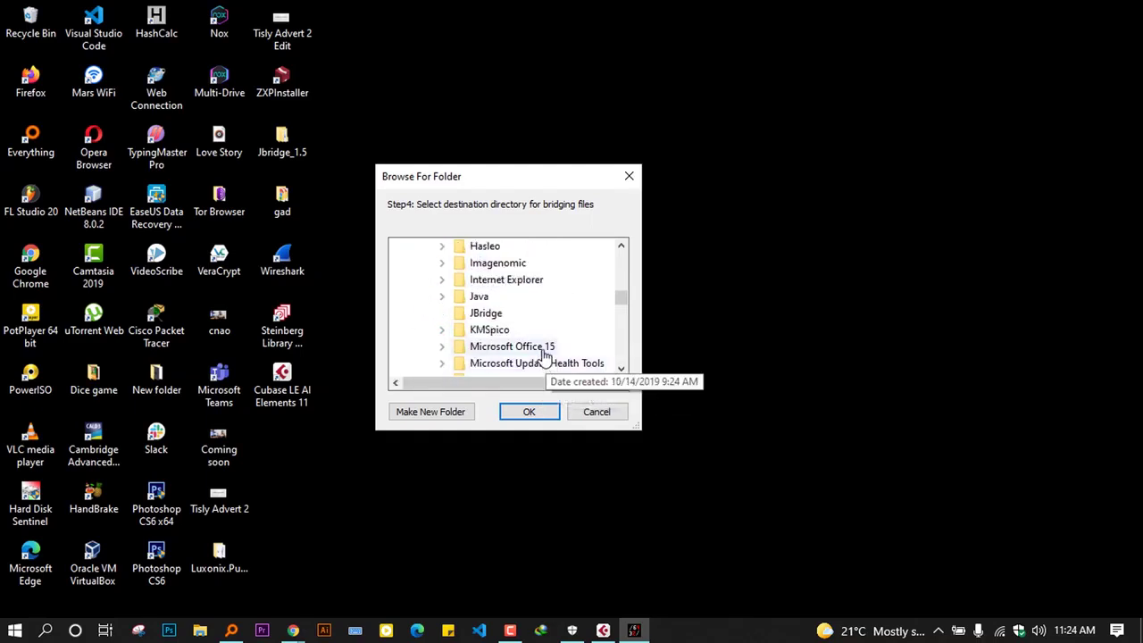
pyautogui.scroll(-1, 493, 343)
pyautogui.scroll(-2, 498, 333)
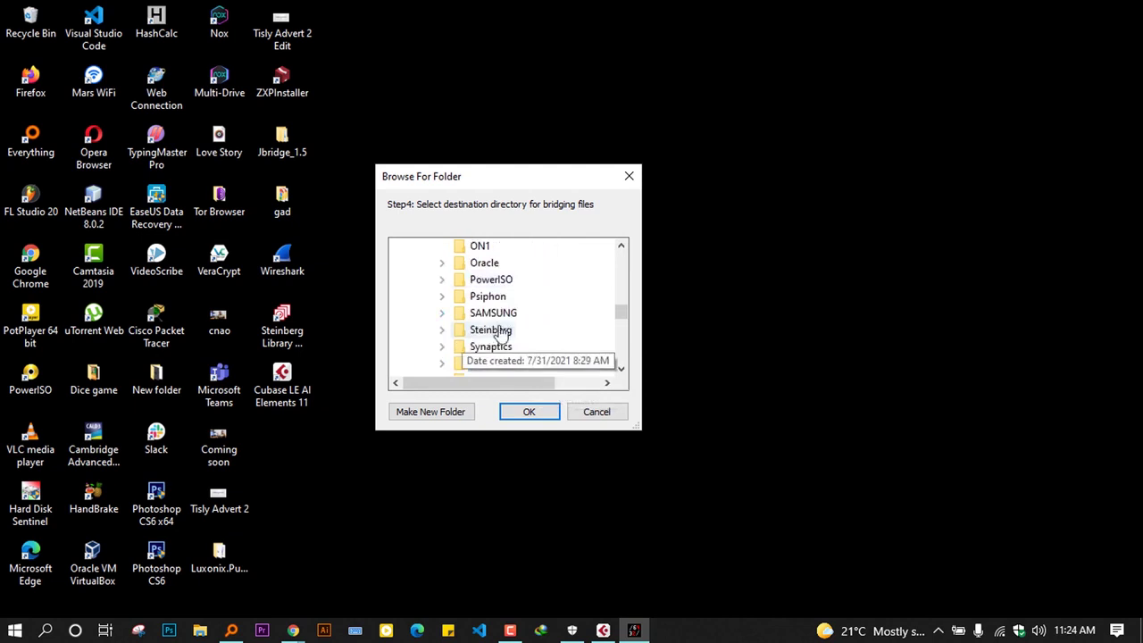
pyautogui.click(443, 333)
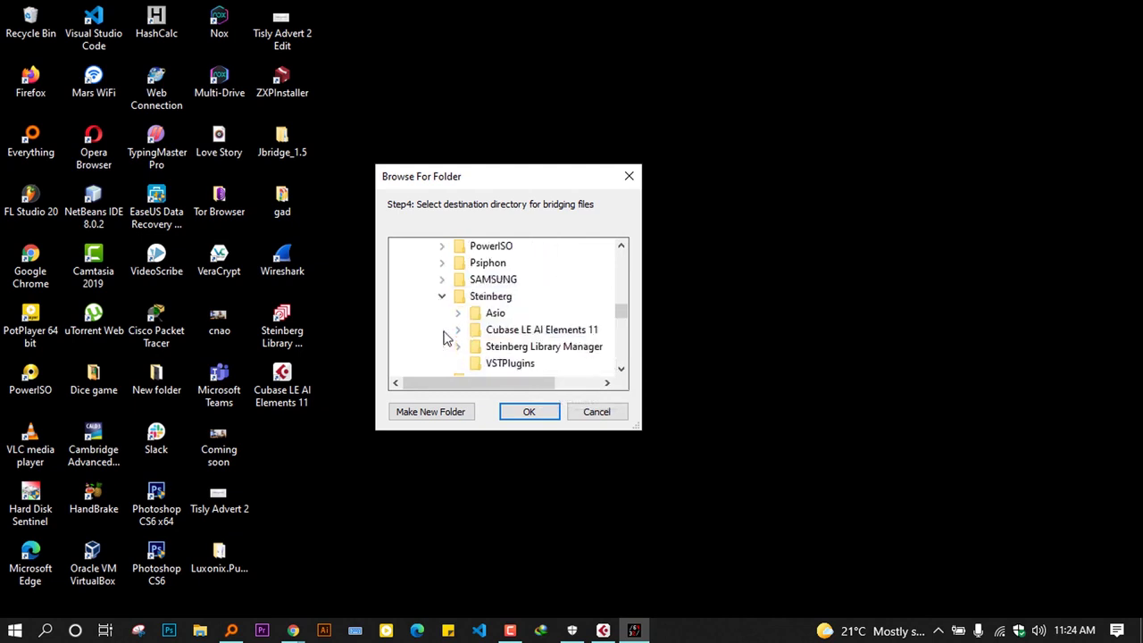
pyautogui.click(521, 366)
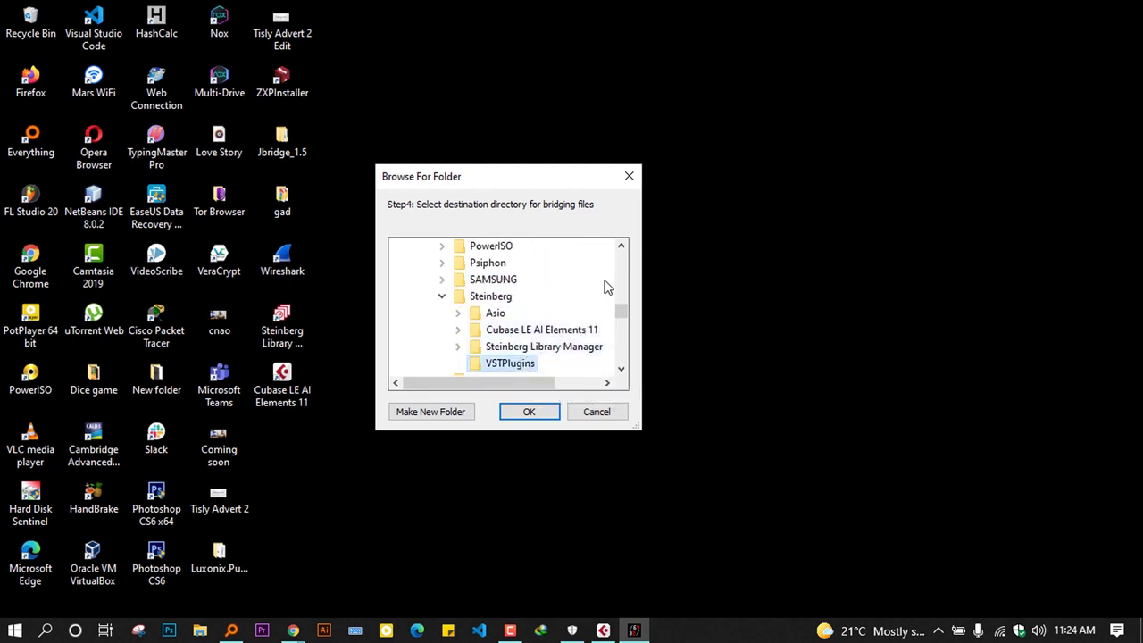
pyautogui.click(529, 413)
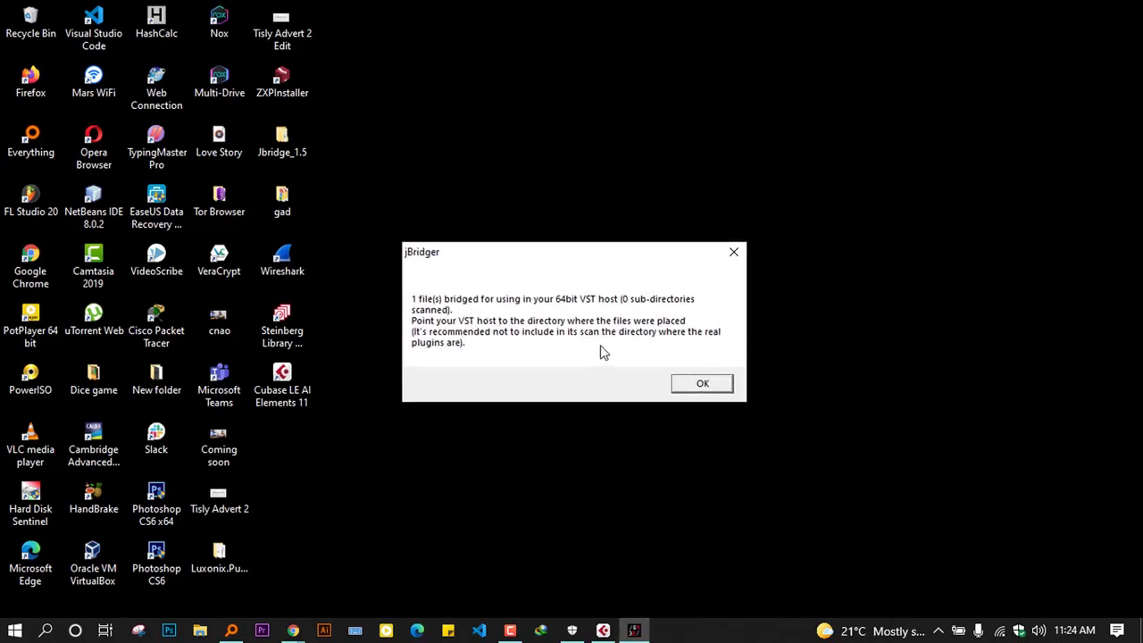
# Dismiss the jBridger success message, close Cubase Elements and refresh the desktop.
pyautogui.click(719, 391)
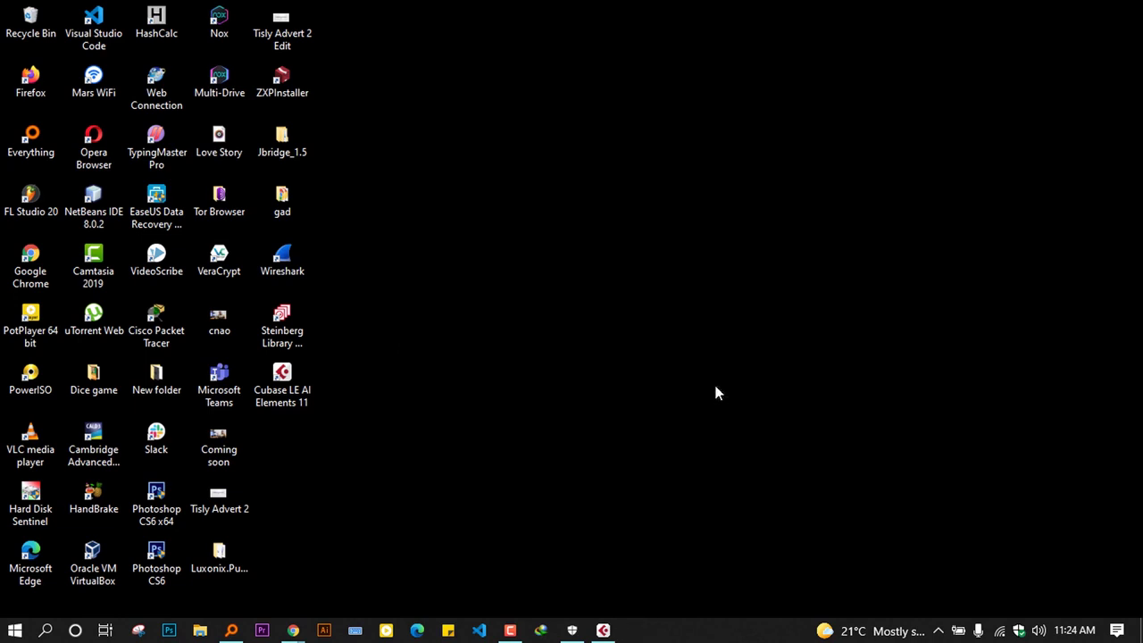
pyautogui.click(603, 630)
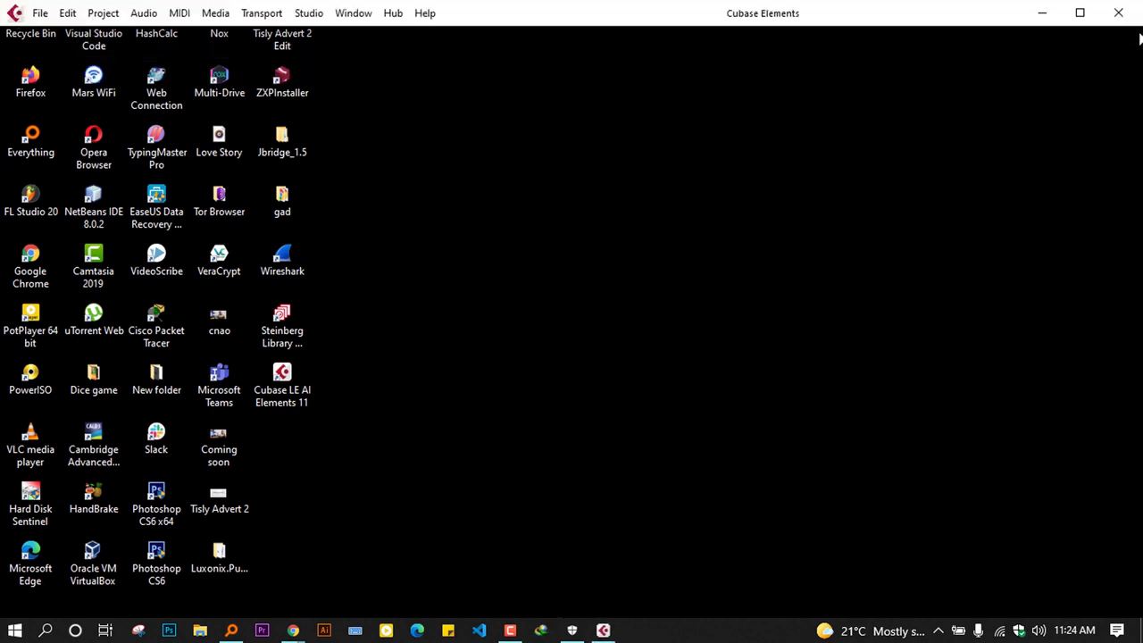
pyautogui.click(1118, 17)
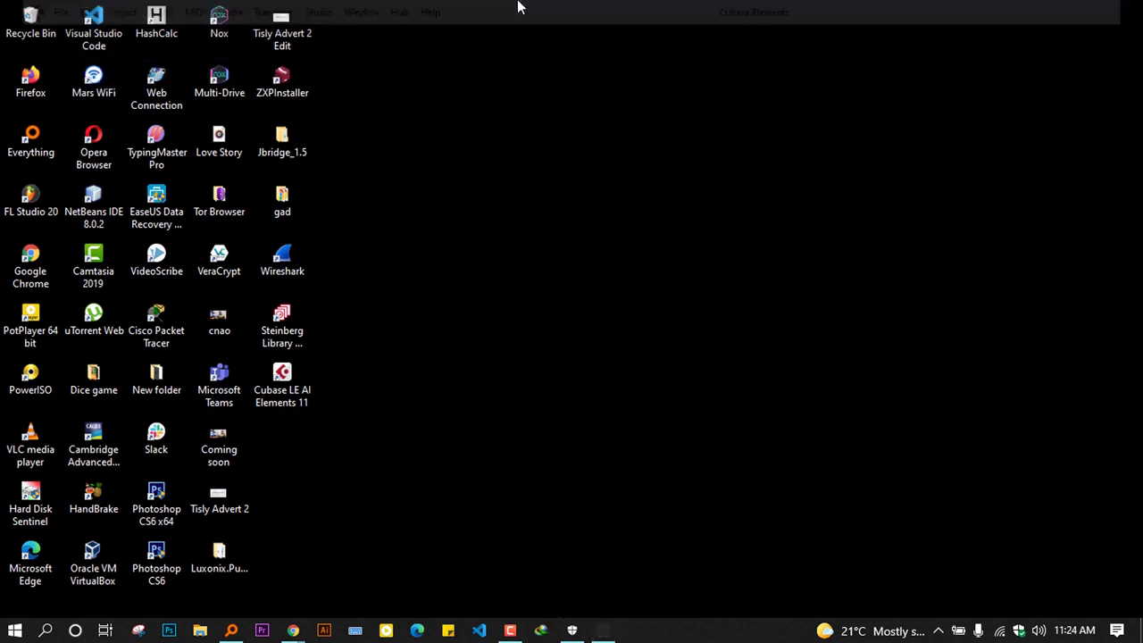
pyautogui.rightClick(555, 185)
pyautogui.click(591, 235)
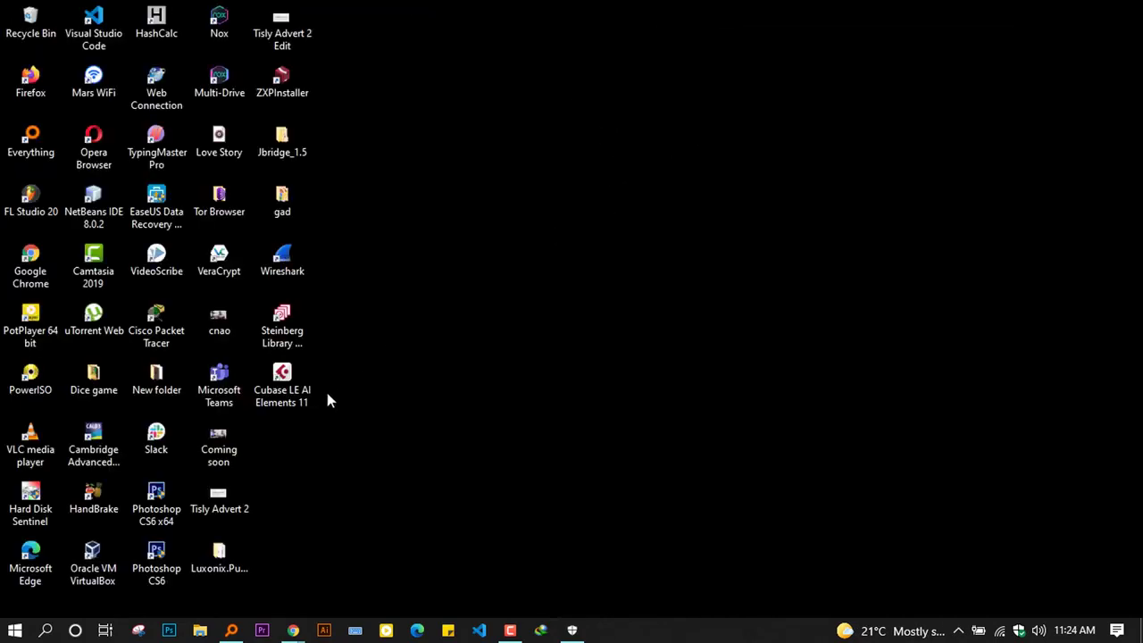
# Relaunch Cubase LE AI Elements 11 and create the empty project Untitled1 in the default folder.
pyautogui.click(305, 396)
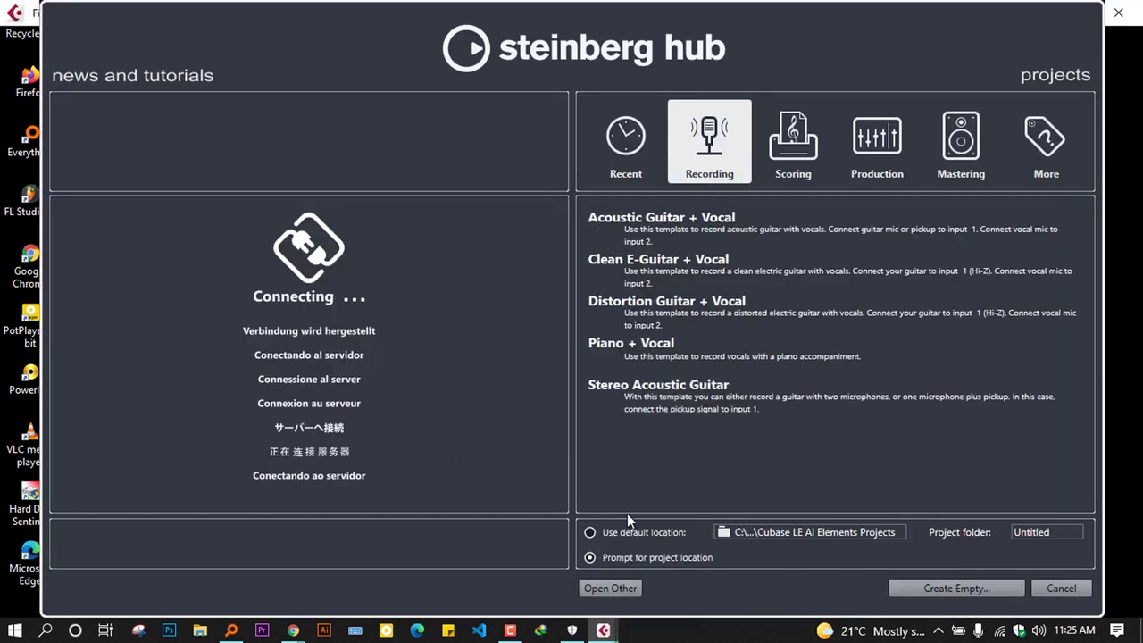
pyautogui.click(969, 589)
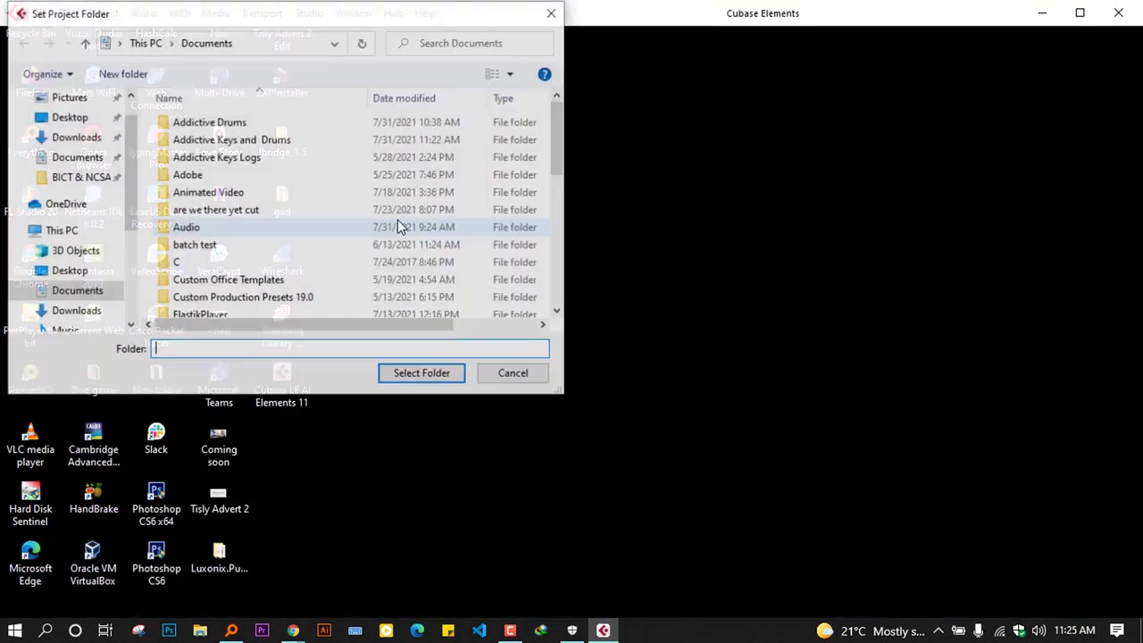
pyautogui.click(416, 375)
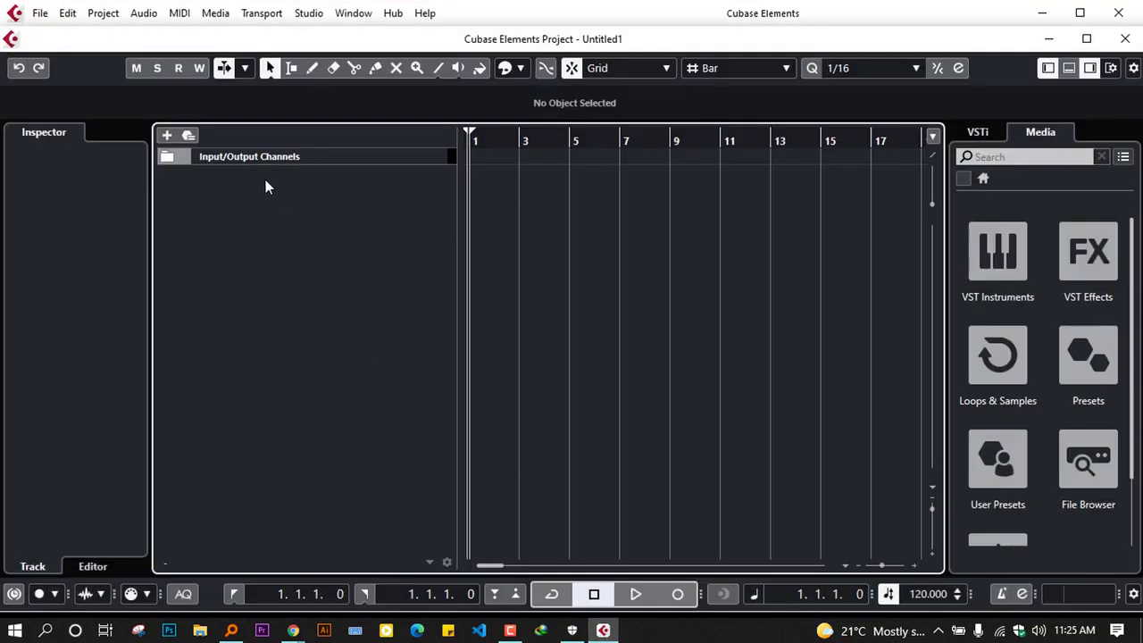
pyautogui.rightClick(265, 183)
# Add one instrument track using Purity.64 with Stereo Out, which triggers a jBridge settings-save error.
pyautogui.click(304, 209)
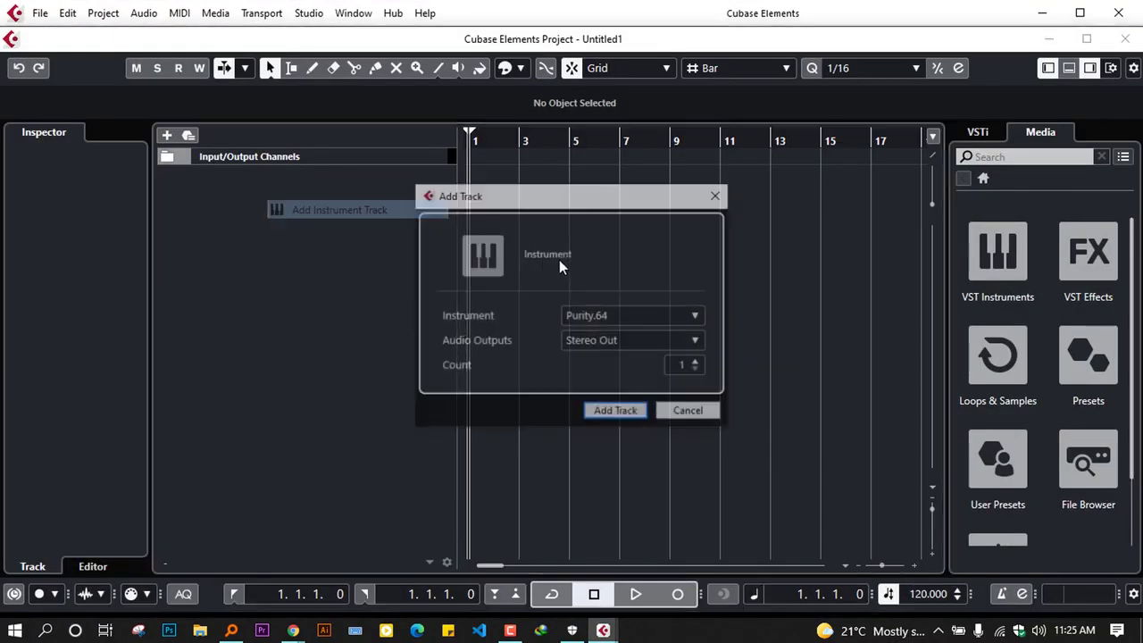
pyautogui.click(635, 315)
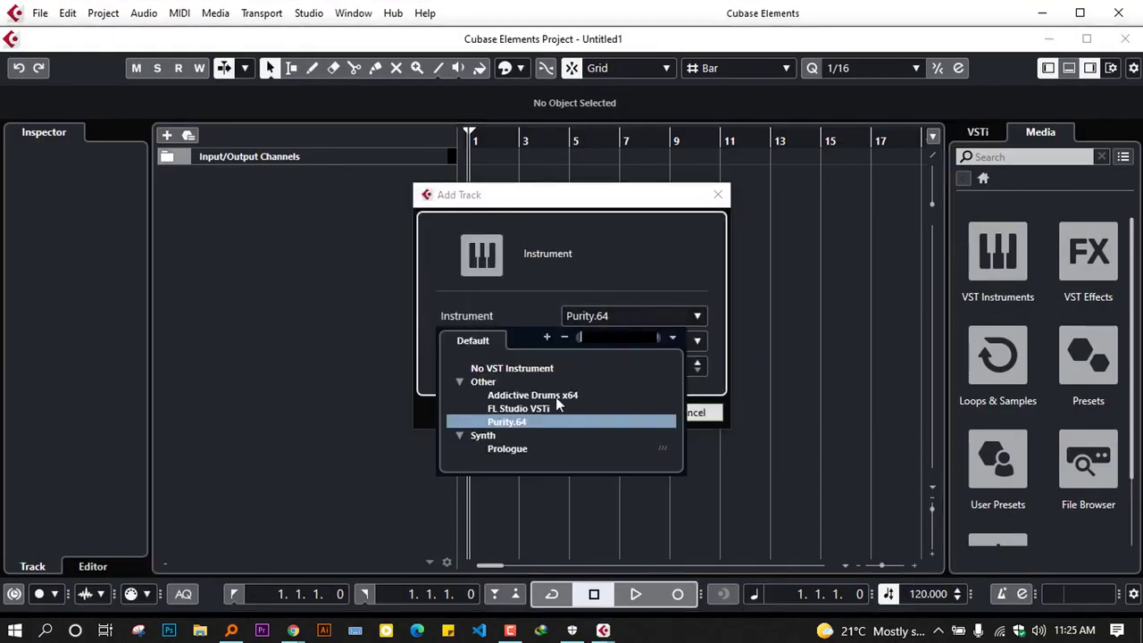
pyautogui.click(522, 423)
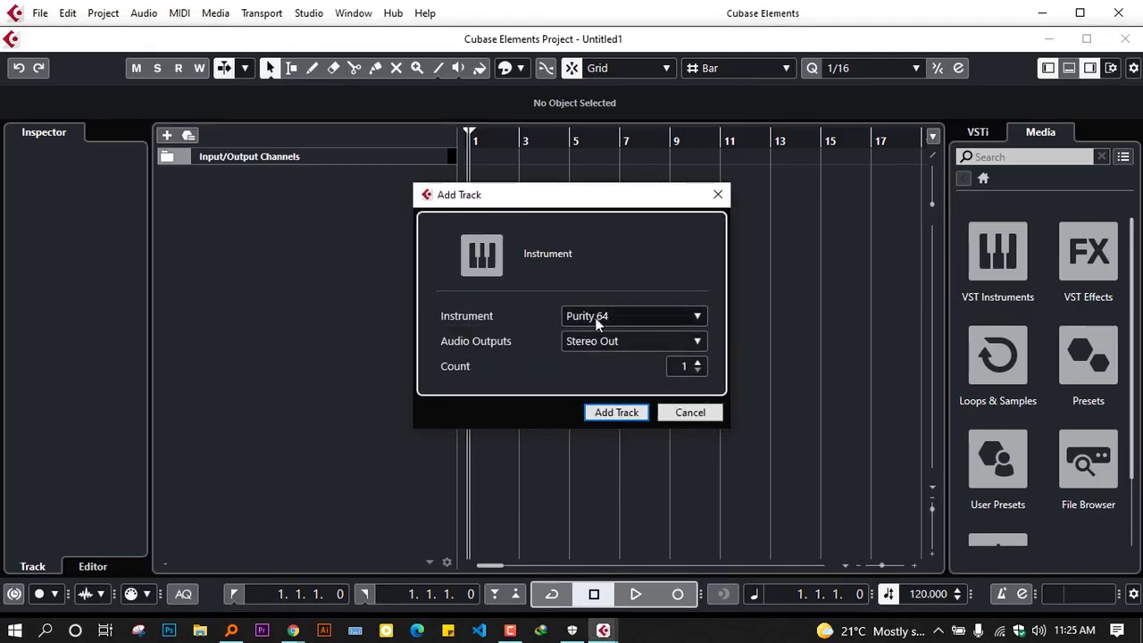
pyautogui.click(618, 412)
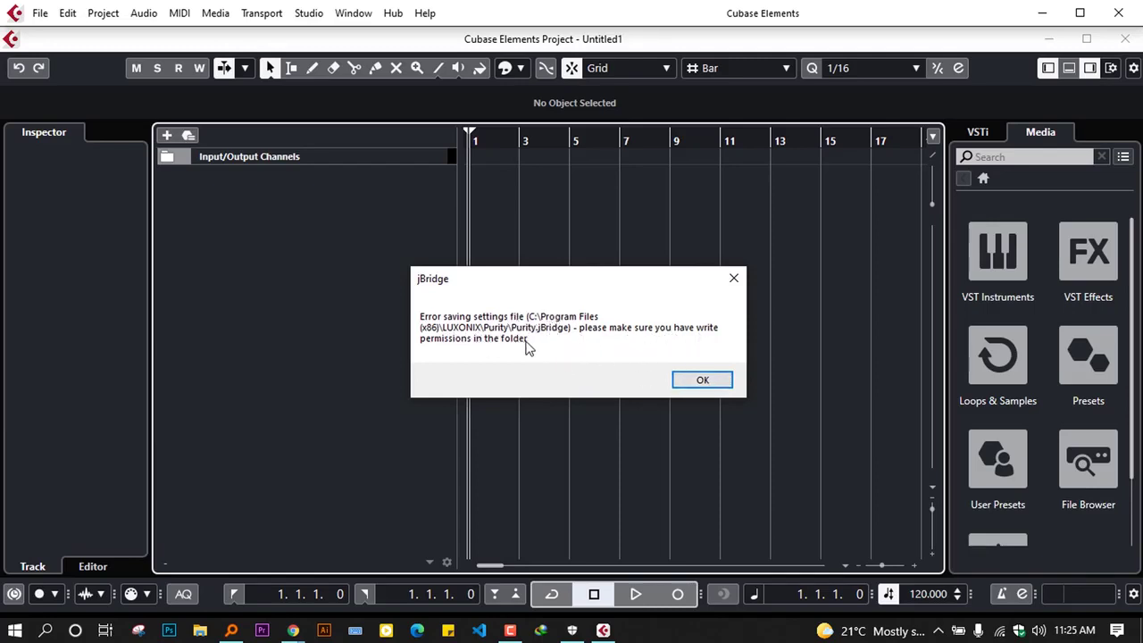
# Dismiss the jBridge error and open Purity's preset browser, trying the Minorutic piano preset.
pyautogui.click(703, 381)
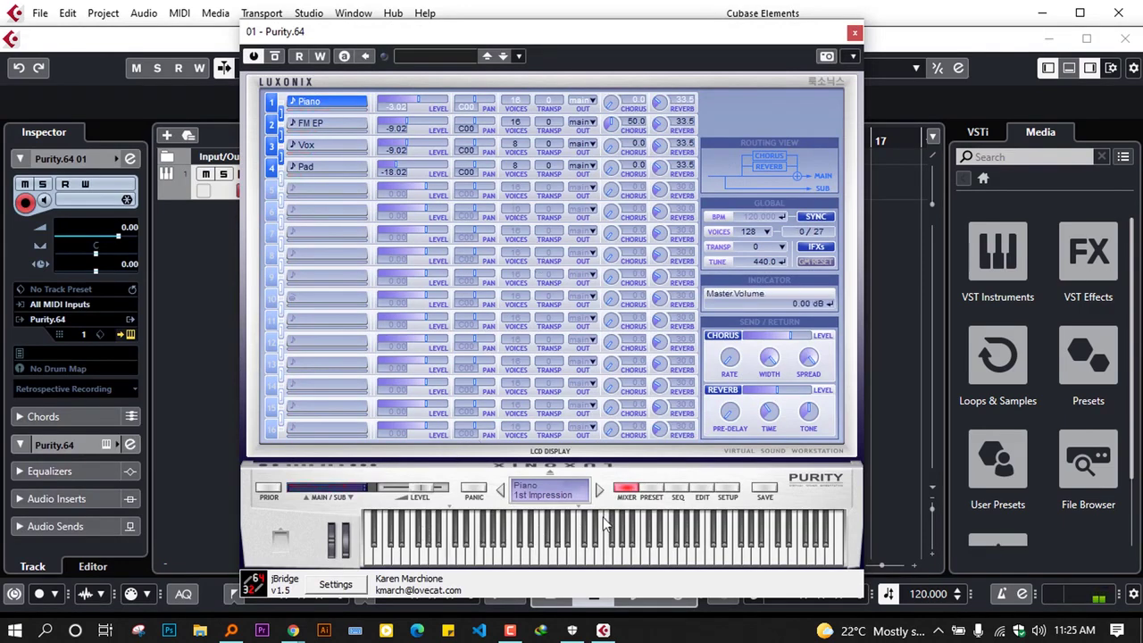
pyautogui.click(651, 487)
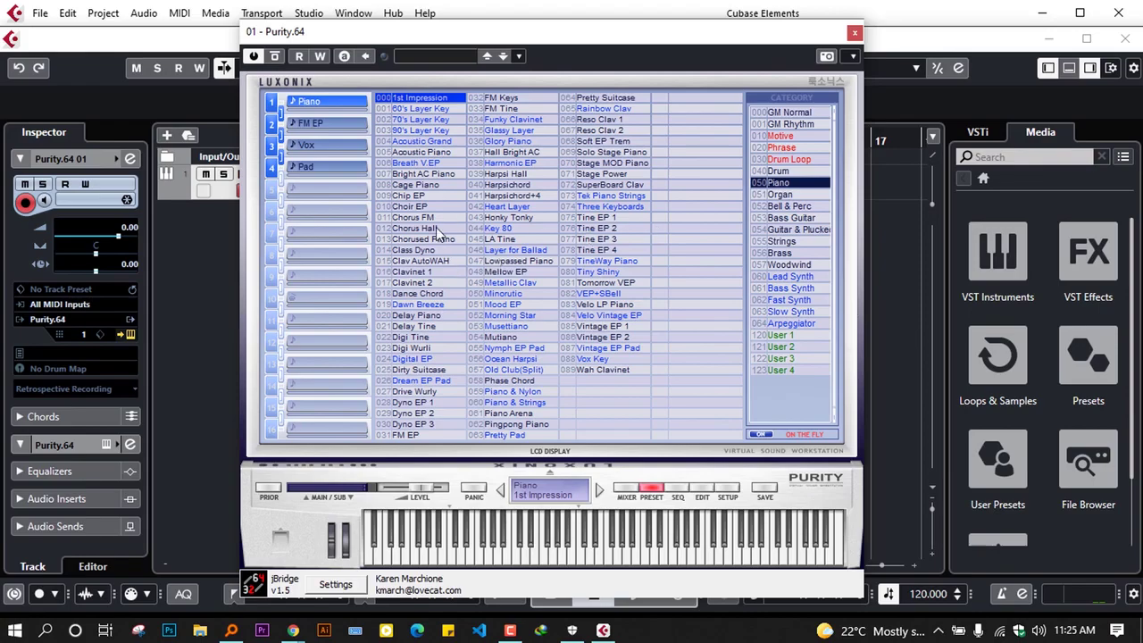
pyautogui.moveTo(638, 40)
pyautogui.mouseDown()
pyautogui.moveTo(621, 92)
pyautogui.moveTo(538, 152)
pyautogui.moveTo(596, 108)
pyautogui.moveTo(649, 44)
pyautogui.mouseUp()
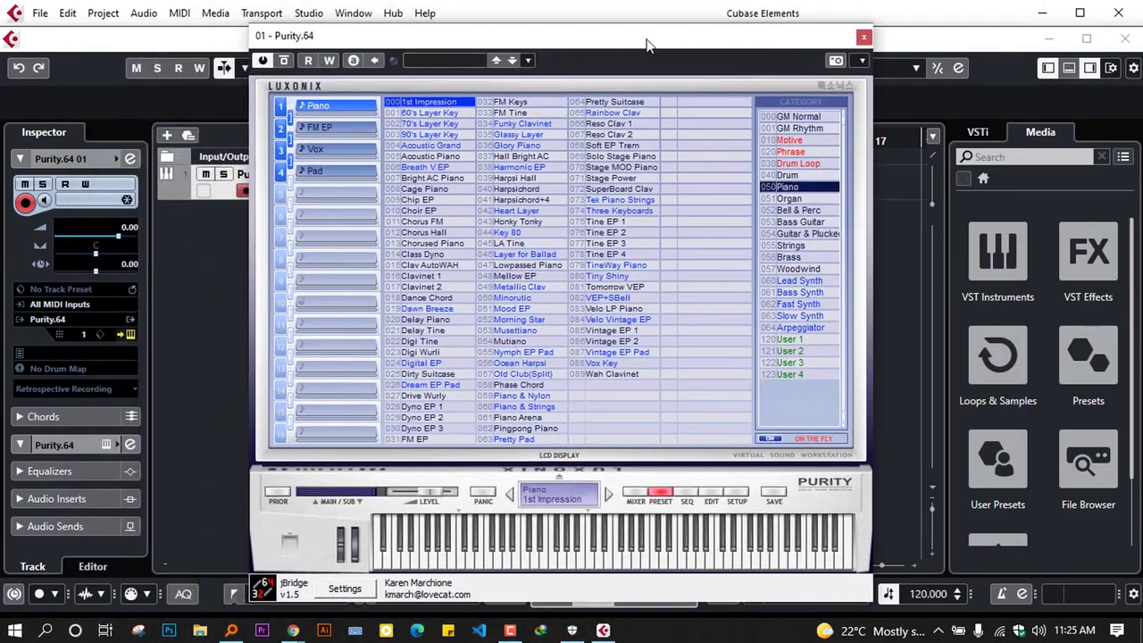
pyautogui.click(533, 298)
# Audition Bell & Perc presets like Breath Bell 1 and Ghost Chime, then load 037 Moogy Bell.
pyautogui.click(792, 211)
pyautogui.click(446, 189)
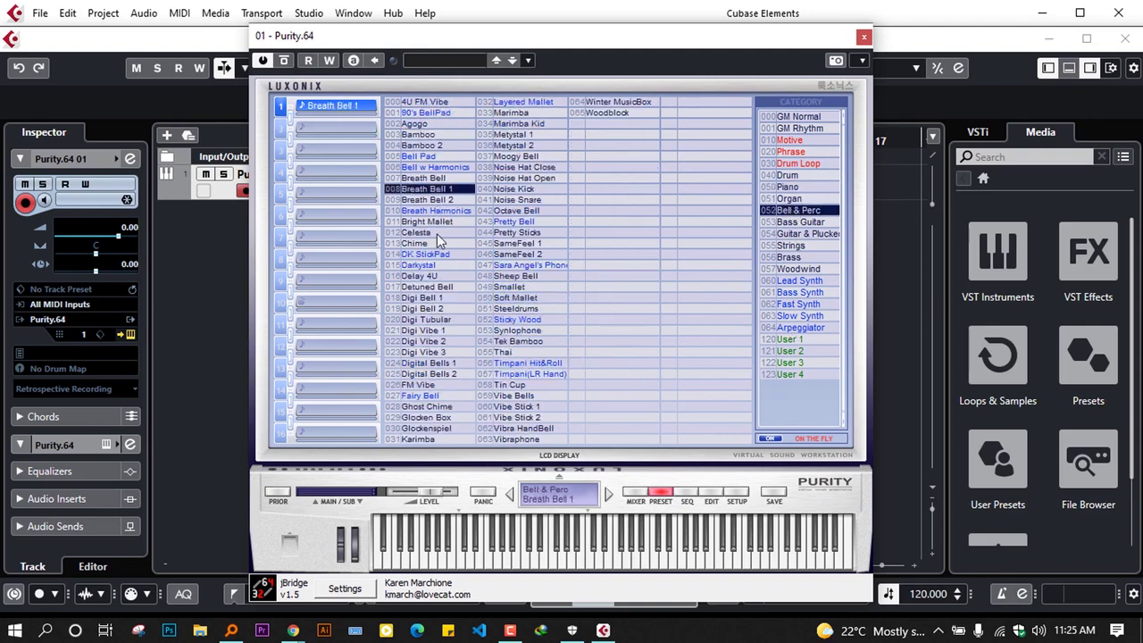
pyautogui.click(438, 286)
pyautogui.click(463, 330)
pyautogui.click(438, 364)
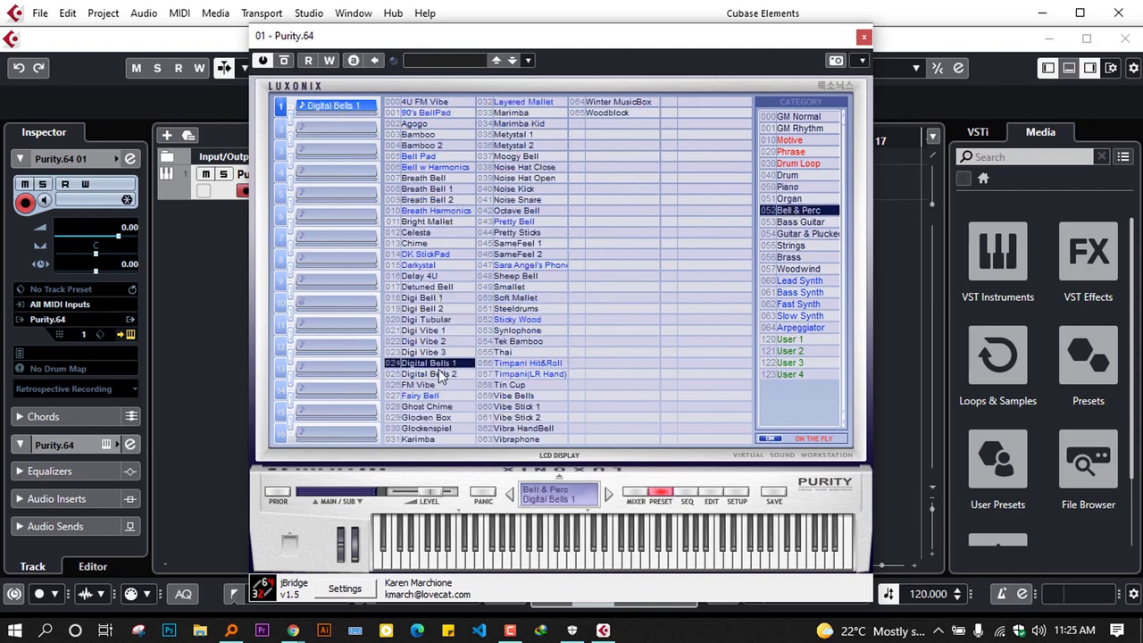
pyautogui.click(442, 374)
pyautogui.click(430, 406)
pyautogui.click(517, 255)
pyautogui.click(490, 187)
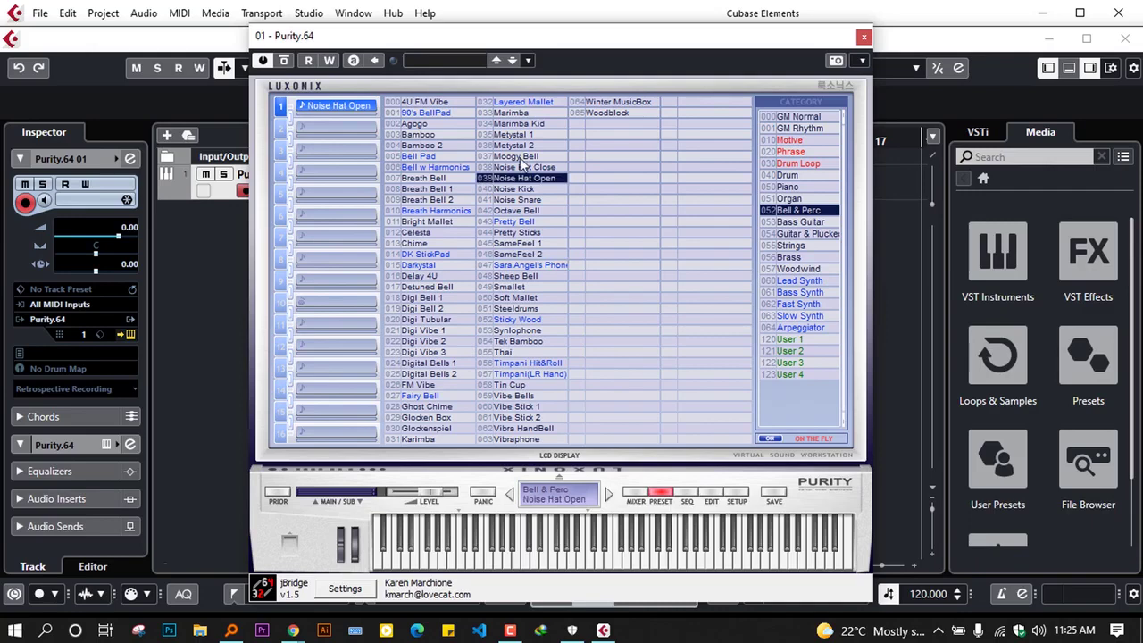
pyautogui.click(522, 158)
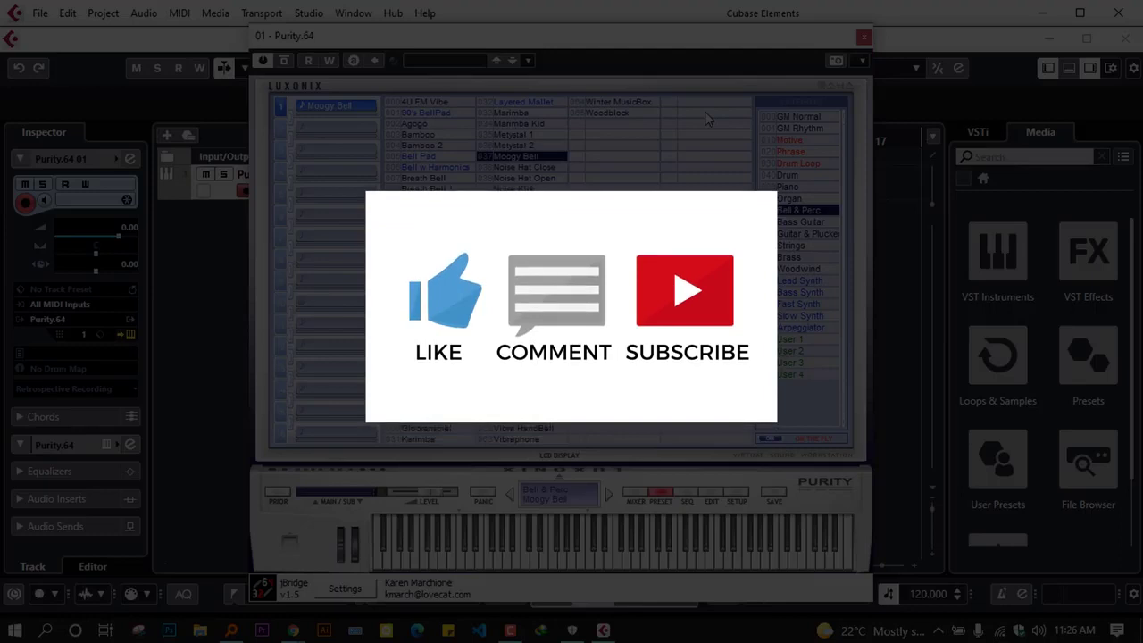
pyautogui.moveTo(793, 42); pyautogui.dragTo(827, 46)
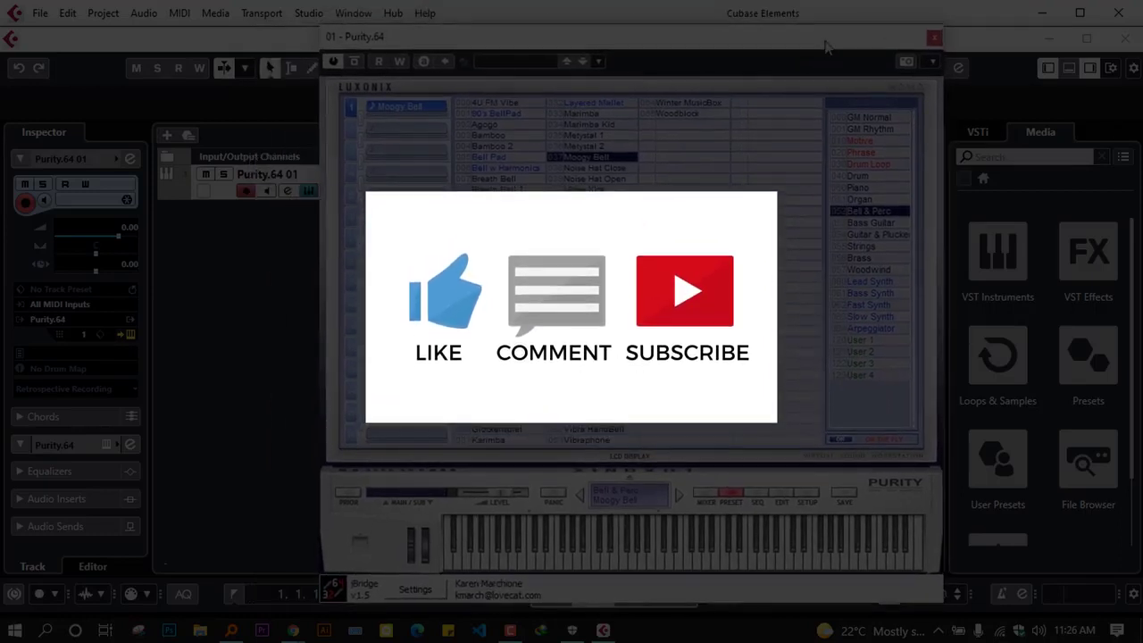